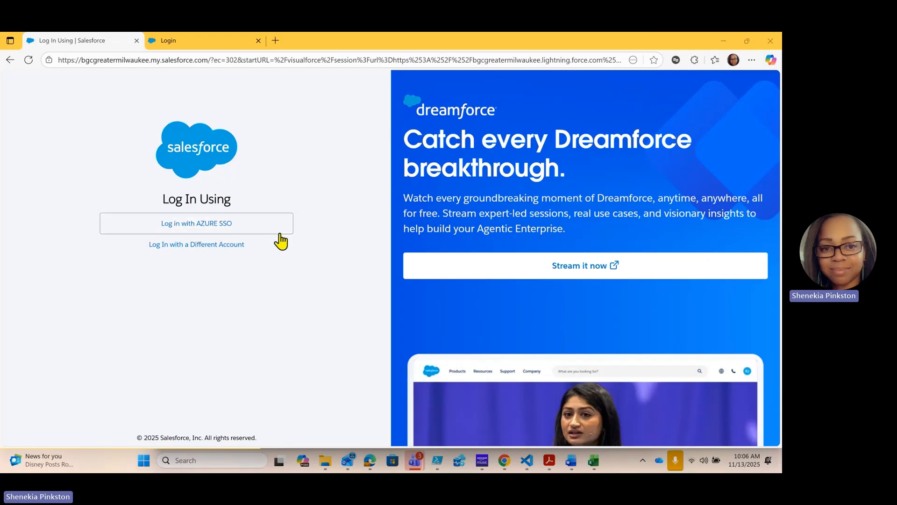
Log in with Azure SSO and go to the Club Operations home page
left_click(214, 223)
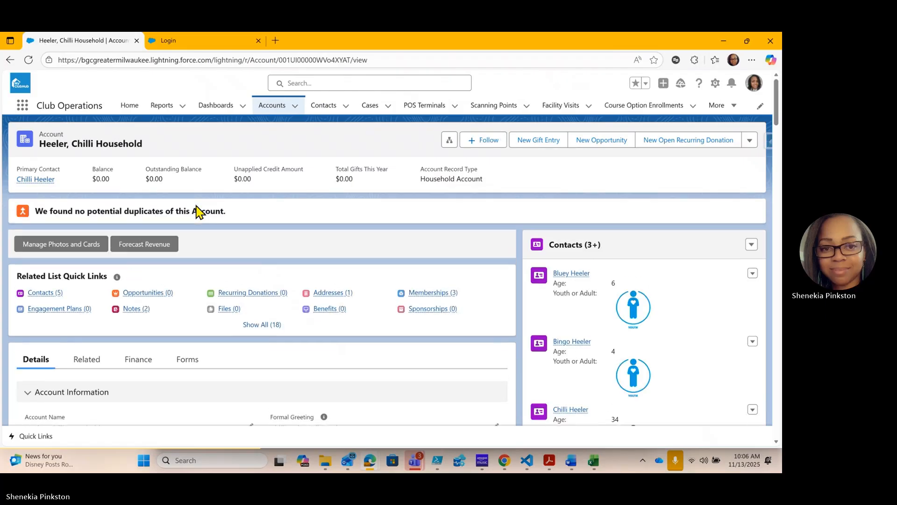
left_click(130, 106)
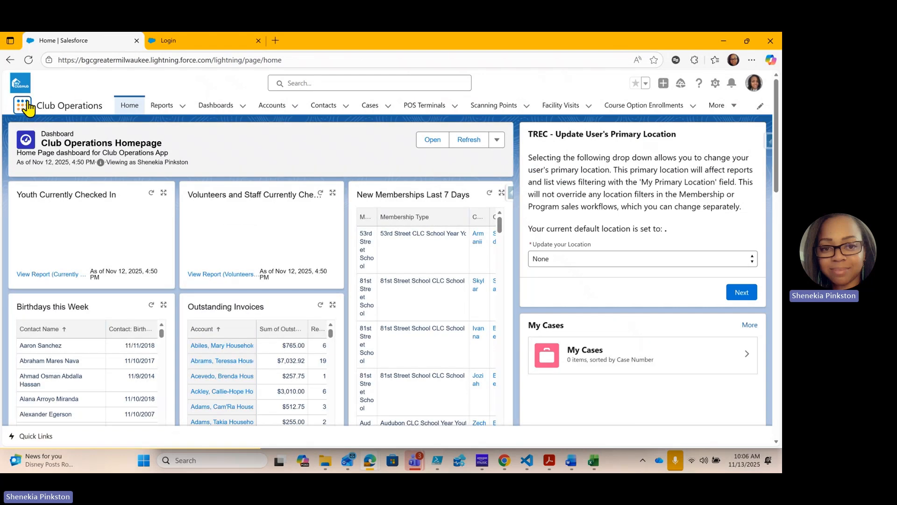
left_click(21, 112)
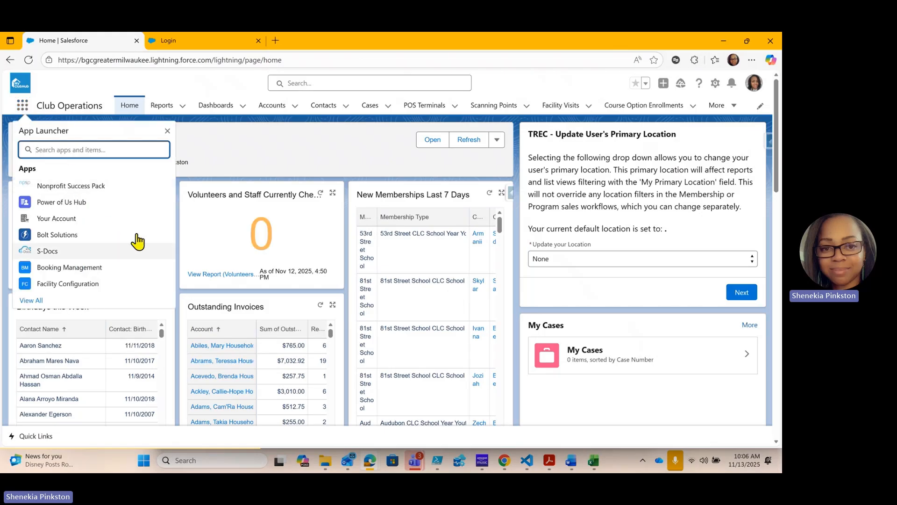
left_click(369, 143)
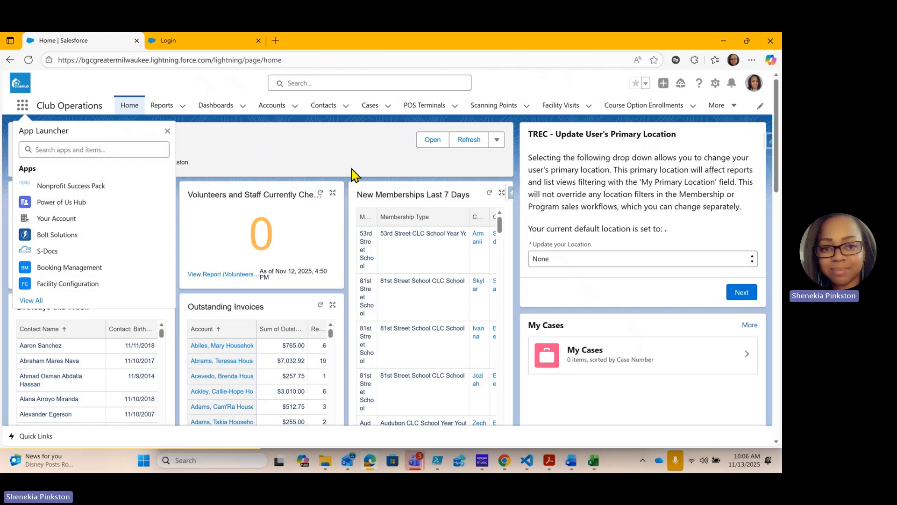
left_click(167, 131)
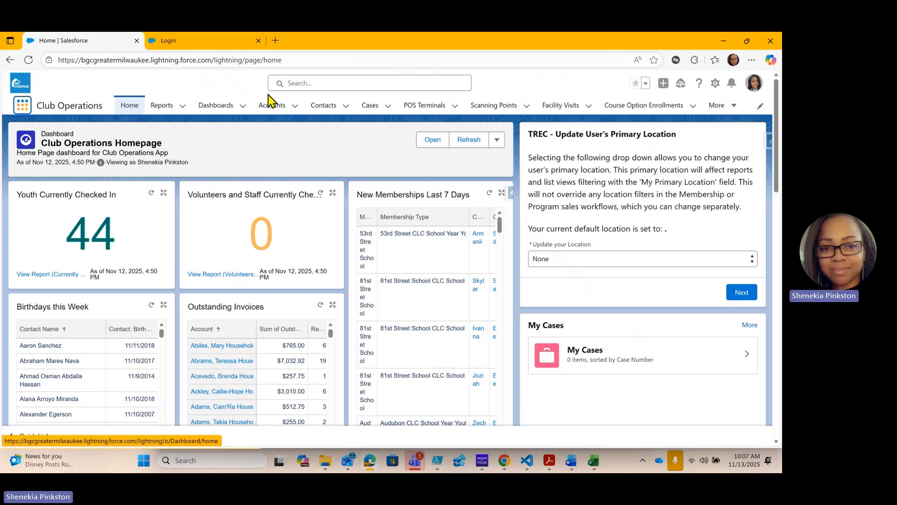
Search all records for the youth member by first name and open the matching contact record
left_click(296, 83)
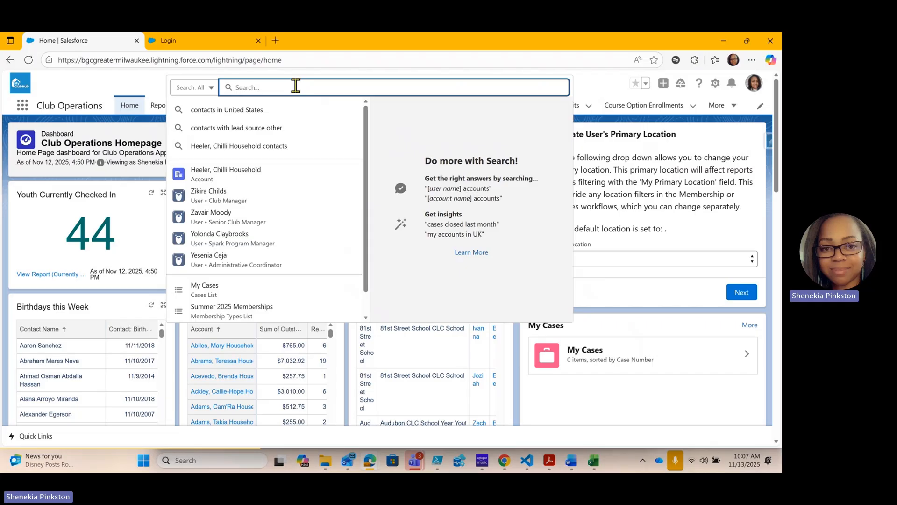
type("Bluey")
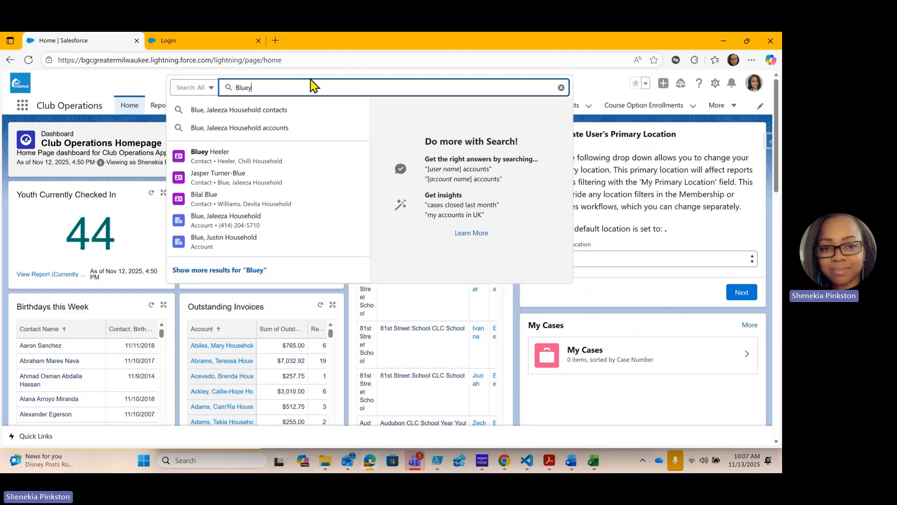
left_click(225, 158)
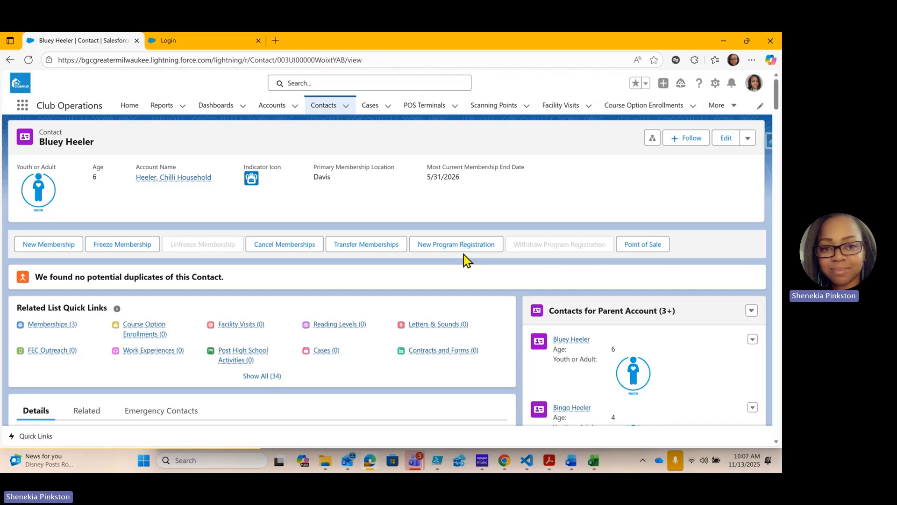
Open the adult parent's contact from the parent account's contacts and go from it to the household account
scroll(348, 288, "down", 2)
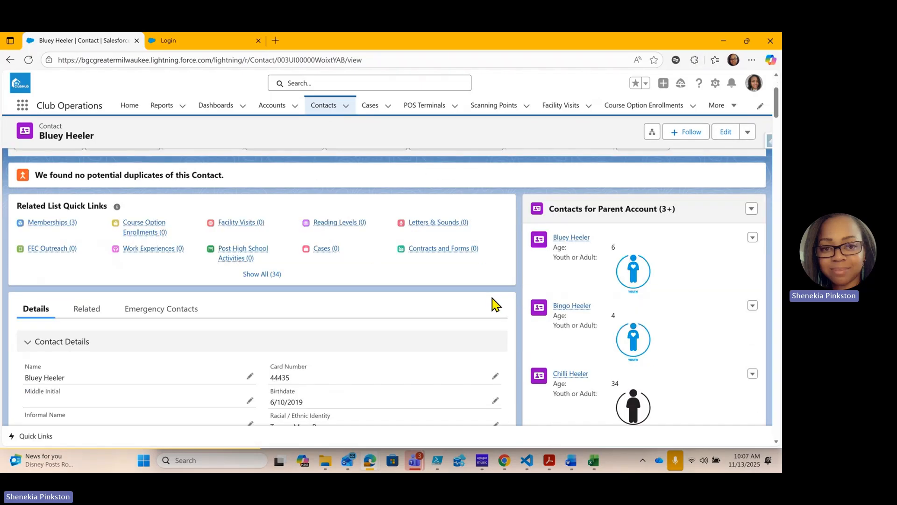
left_click(575, 377)
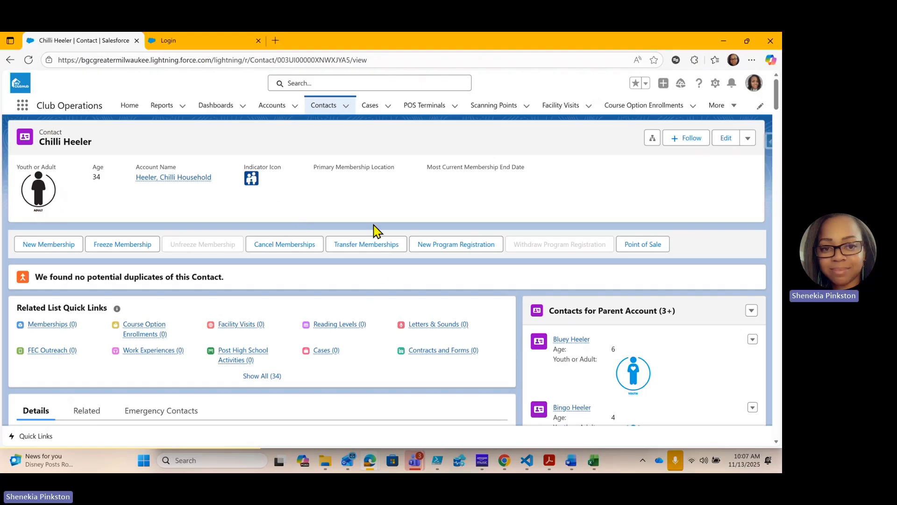
mouse_move(154, 179)
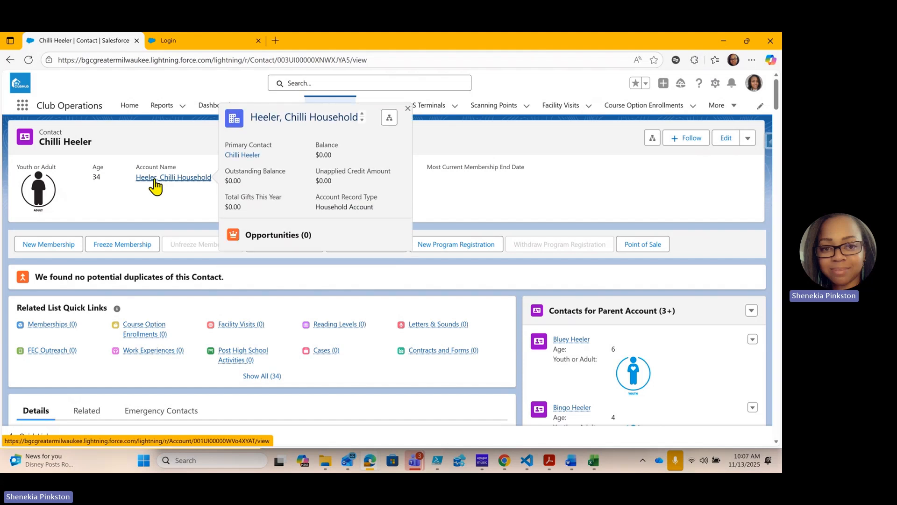
left_click(155, 180)
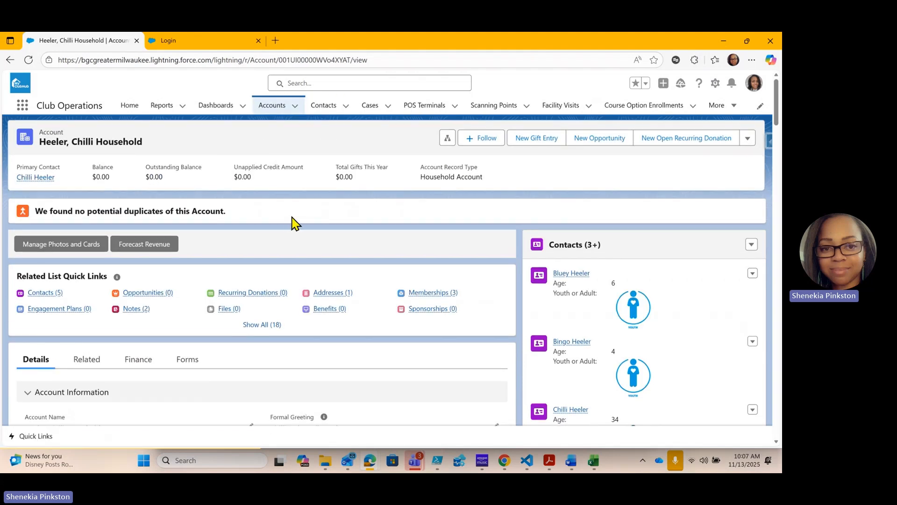
Edit the household account's details and set Annual Household Income to 56,999
scroll(292, 223, "down", 2)
scroll(186, 260, "down", 2)
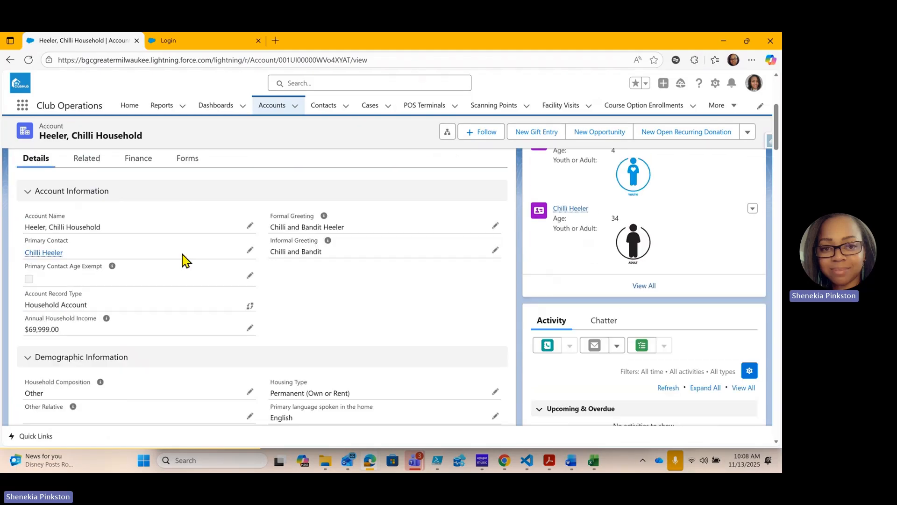
scroll(186, 260, "down", 3)
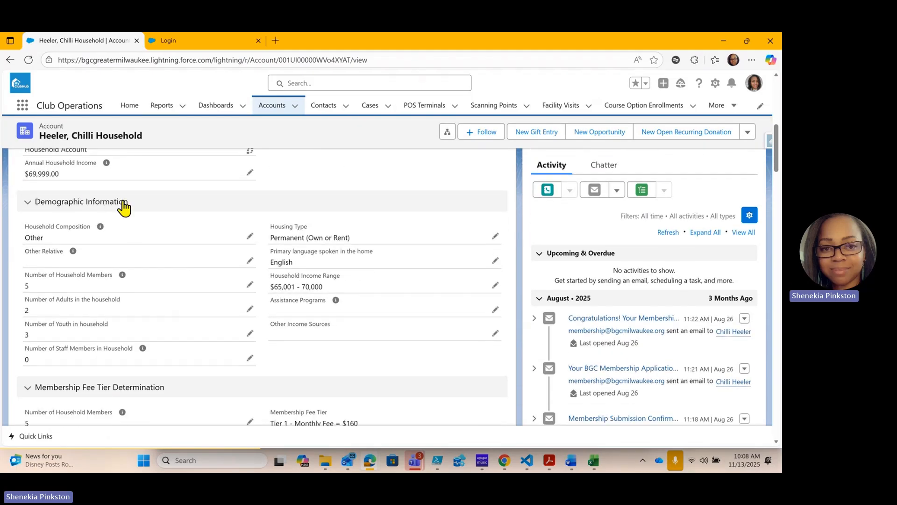
scroll(112, 206, "up", 1)
scroll(106, 185, "up", 3)
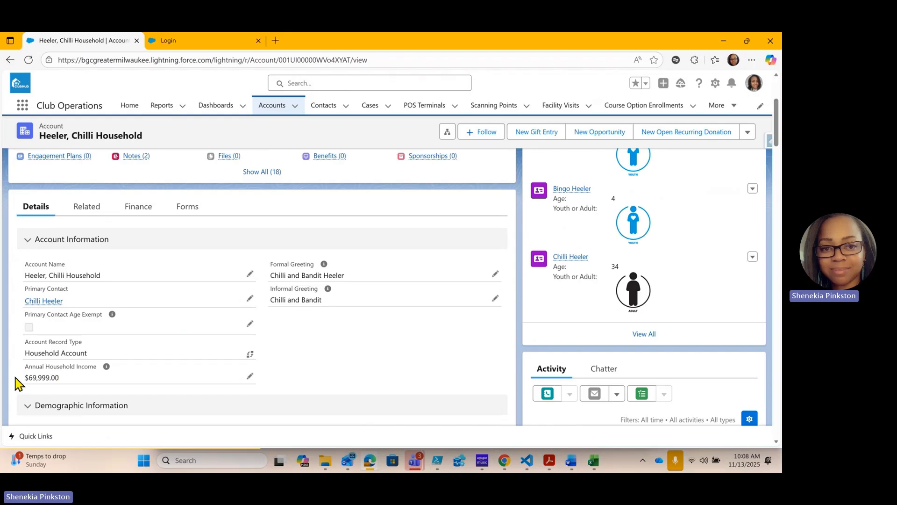
scroll(112, 348, "down", 1)
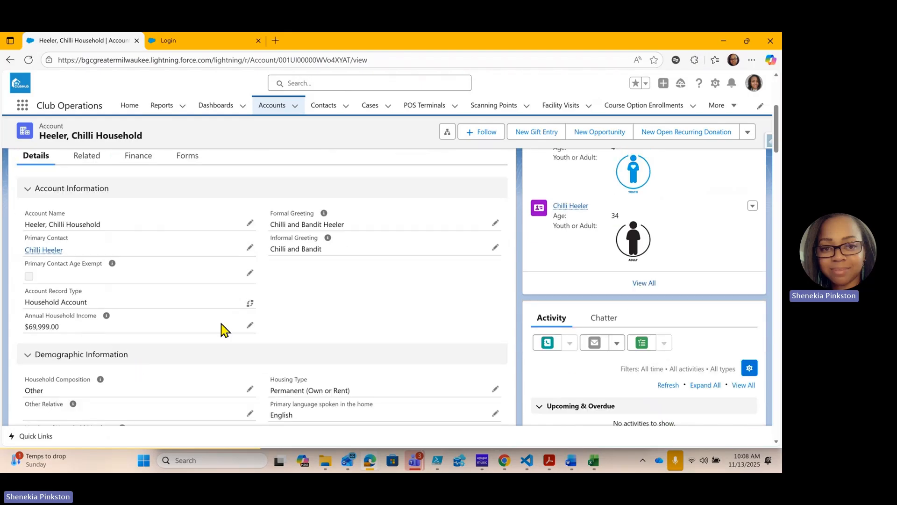
scroll(225, 330, "down", 1)
left_click(250, 275)
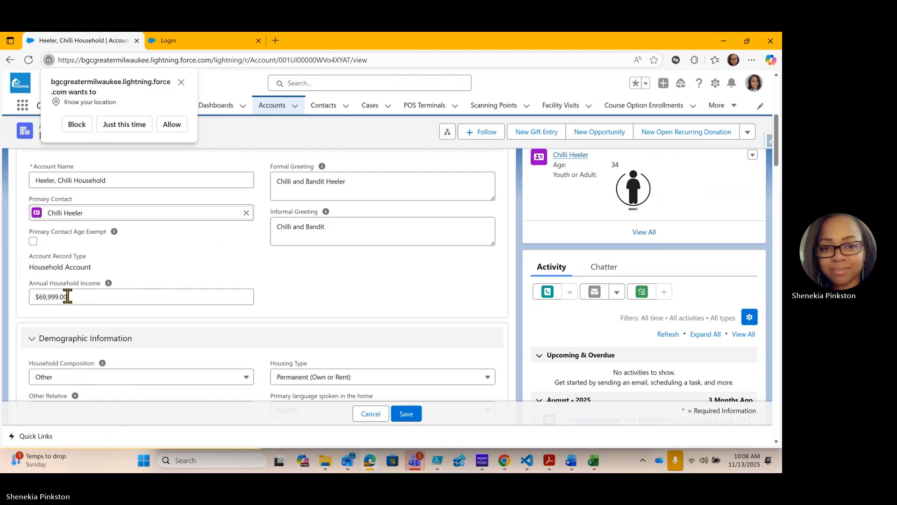
left_click_drag(68, 296, 33, 298)
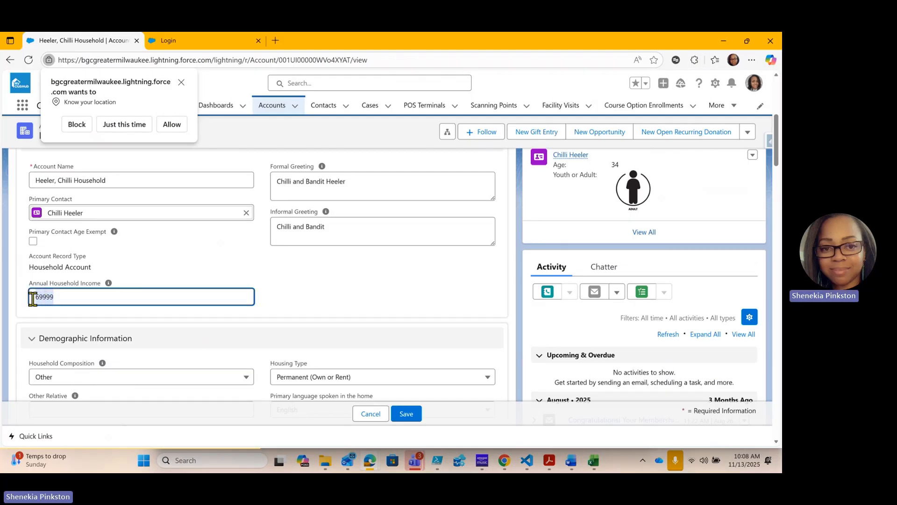
type("56,999")
left_click(339, 303)
Set Household Income Range to $55,001 - 60,000 in the demographic information and dismiss the browser's location request
scroll(299, 313, "down", 3)
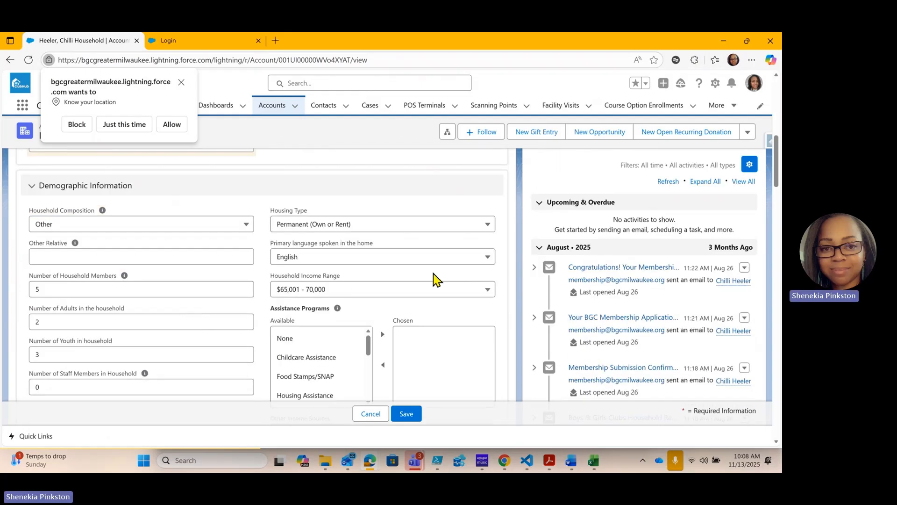
left_click(356, 292)
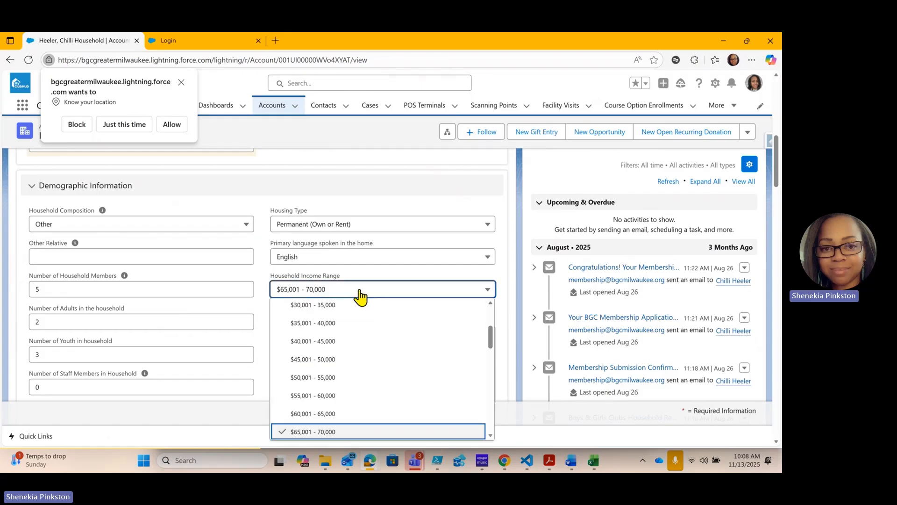
left_click(321, 396)
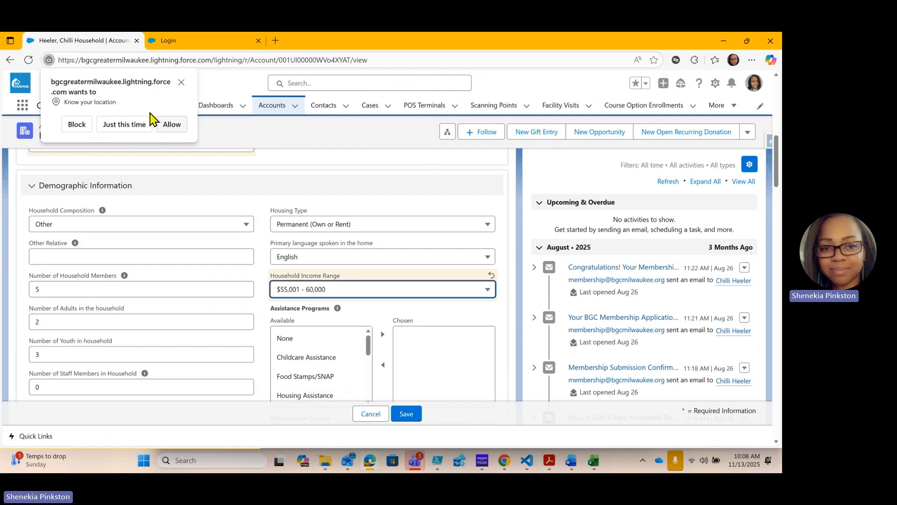
left_click(180, 82)
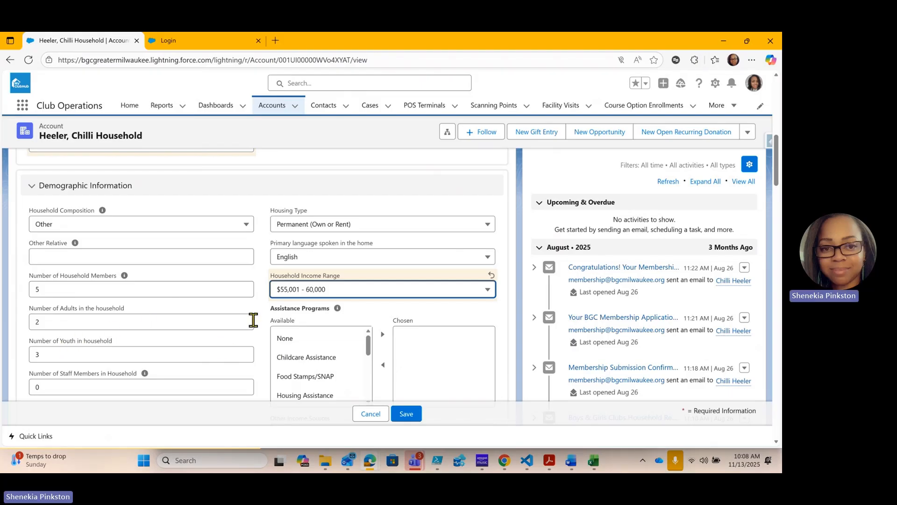
Review the household member counts, income and membership fee tier fields, and save the account changes
scroll(265, 323, "down", 2)
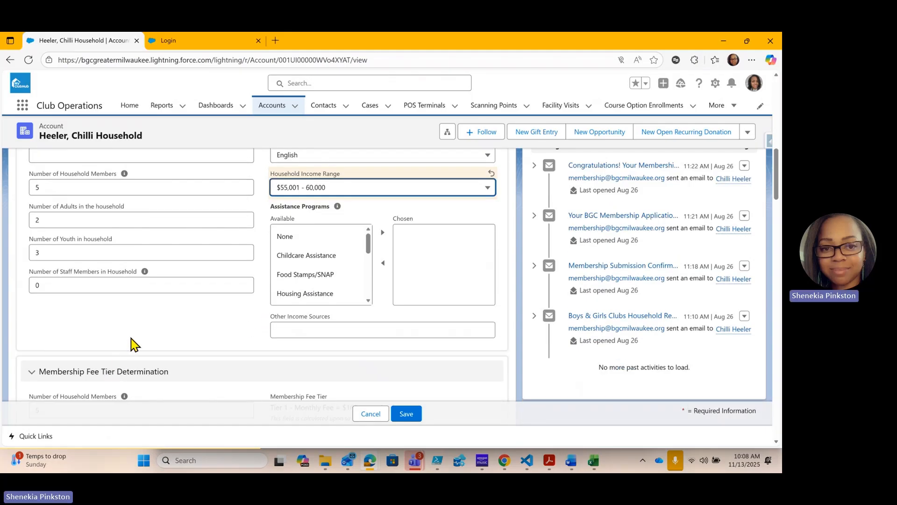
scroll(194, 315, "down", 2)
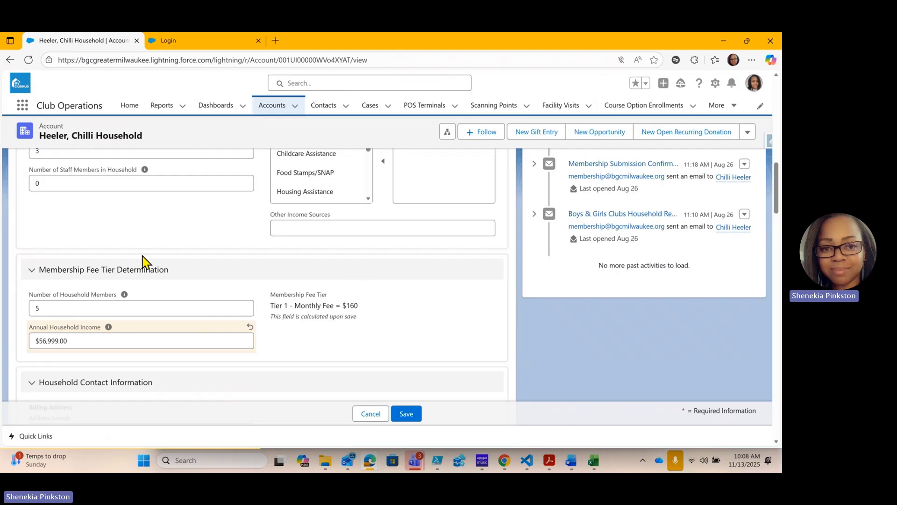
scroll(141, 256, "up", 3)
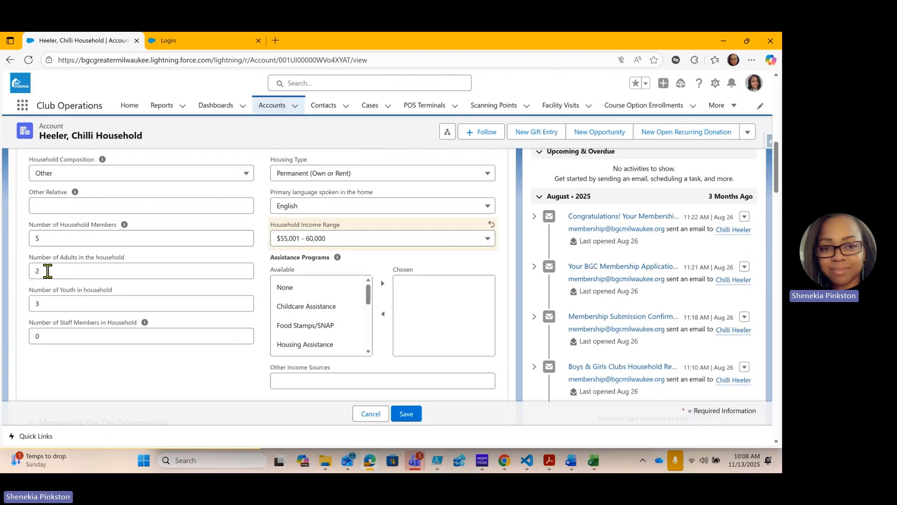
scroll(140, 318, "down", 1)
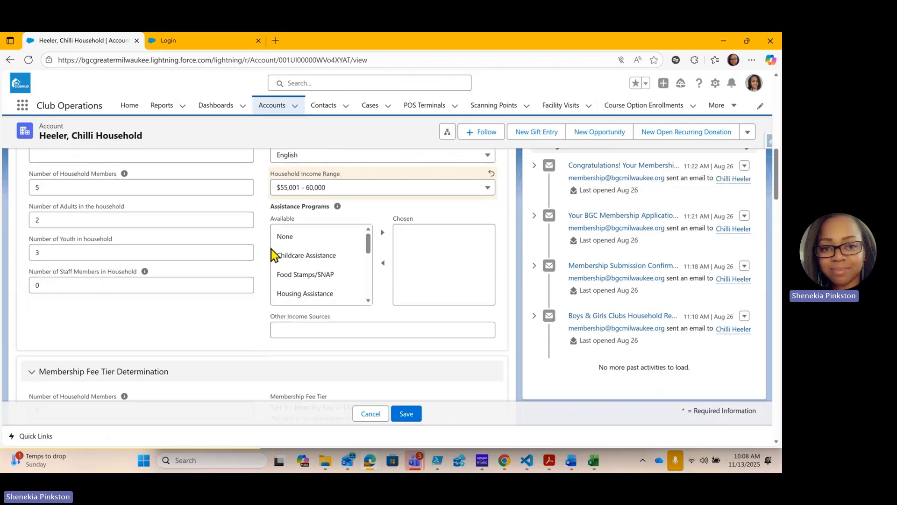
scroll(224, 201, "up", 3)
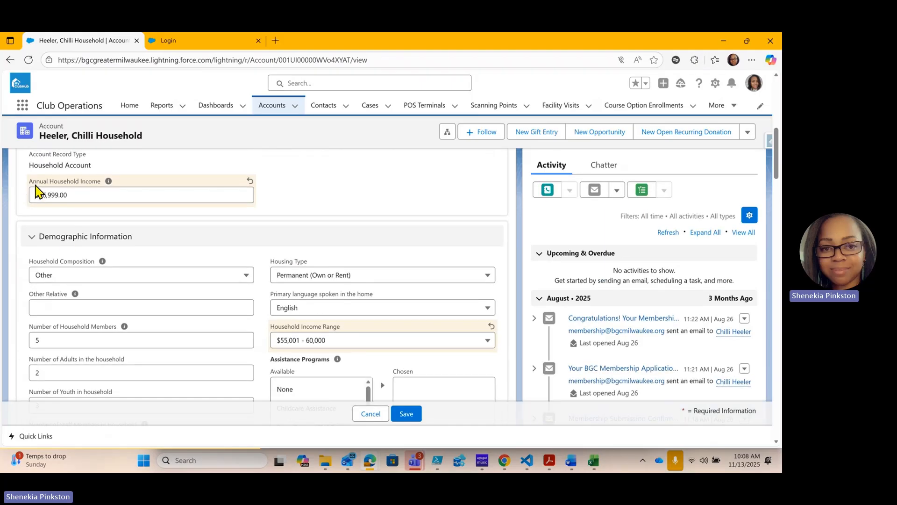
scroll(220, 310, "down", 8)
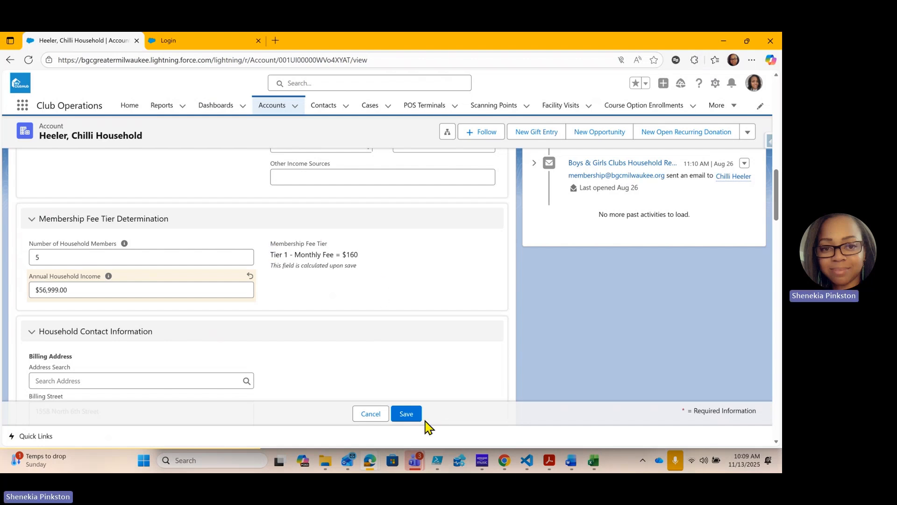
left_click(407, 415)
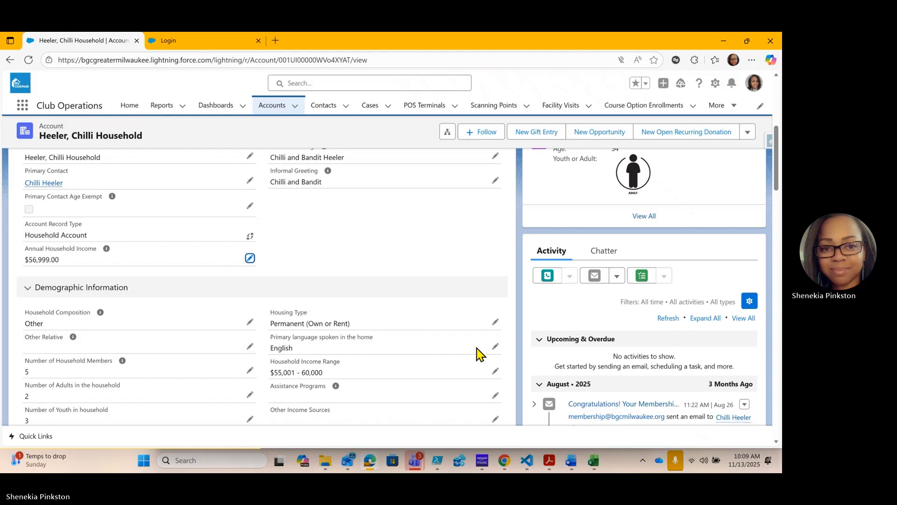
Open the household's primary contact and start a new membership from that record
scroll(230, 287, "up", 5)
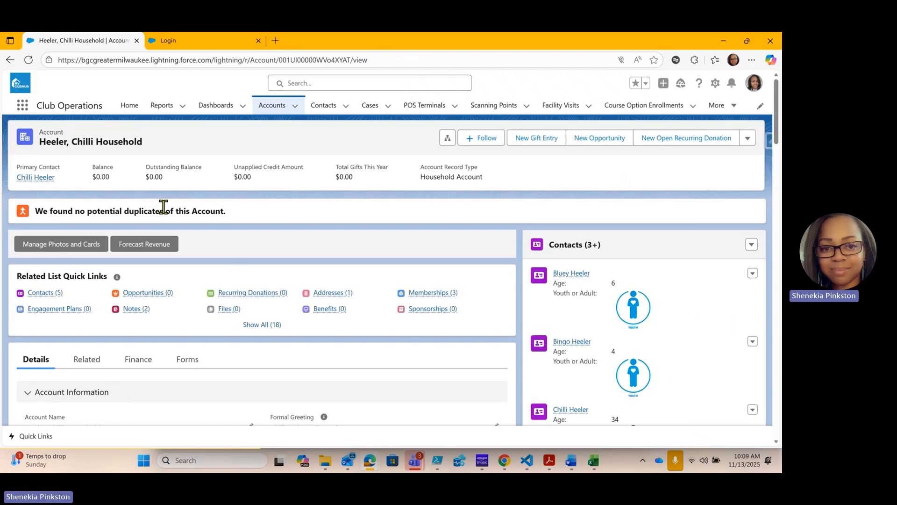
left_click(42, 177)
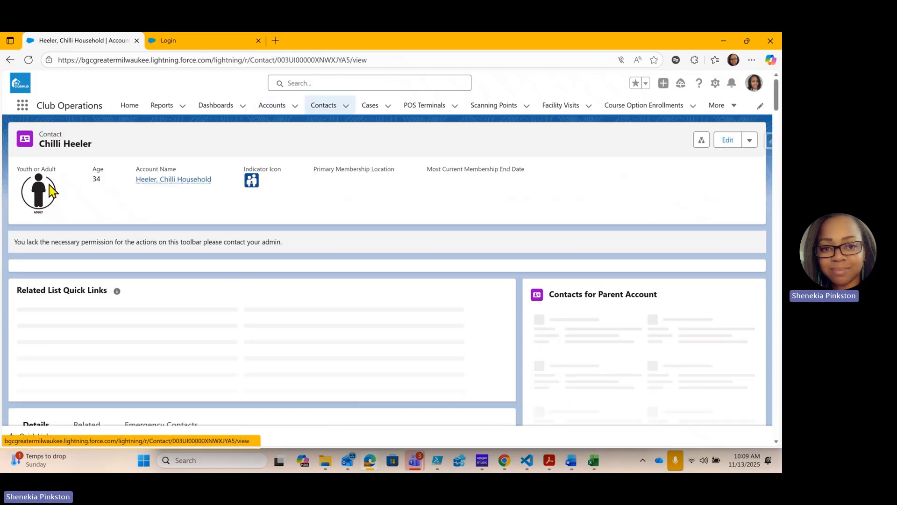
left_click(43, 250)
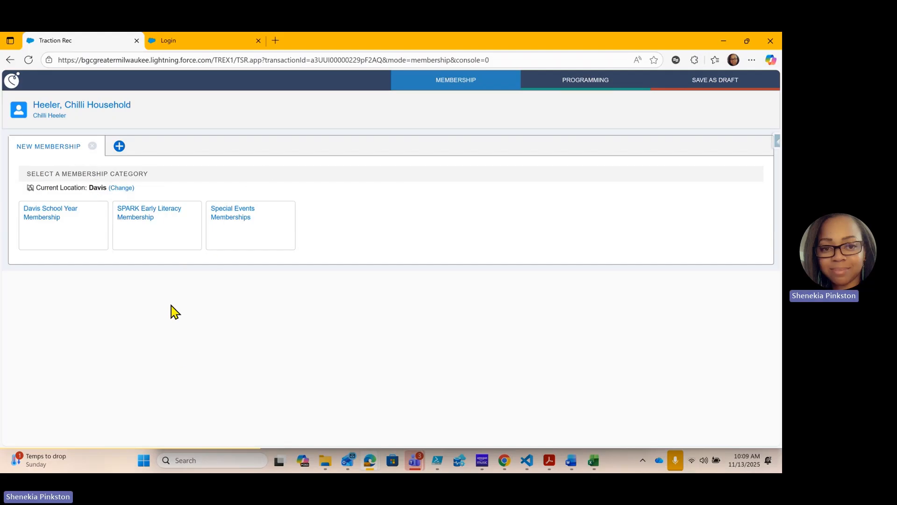
Choose the Davis School Year Membership category and the Davis School Year Youth Membership 25-26 type
left_click(45, 233)
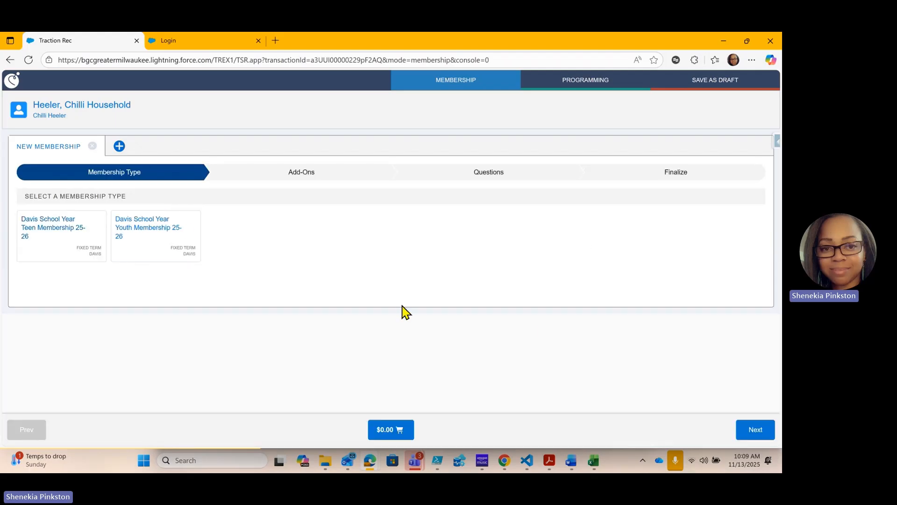
left_click(155, 234)
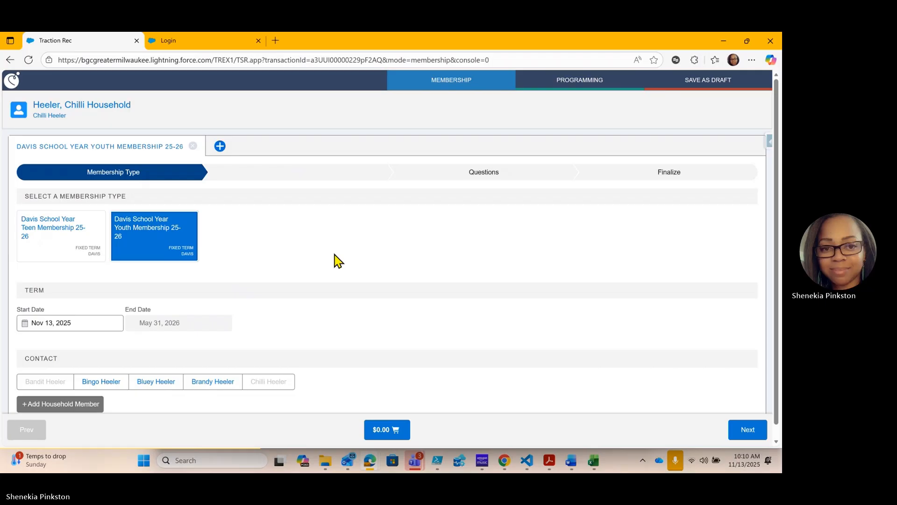
scroll(335, 259, "down", 1)
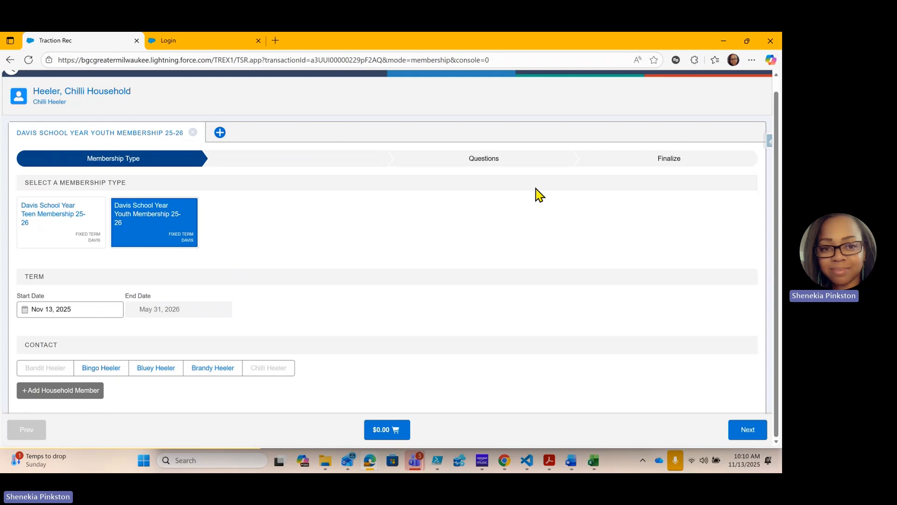
Select all three available household members as contacts for the youth membership and continue to the Questions stage
left_click(113, 368)
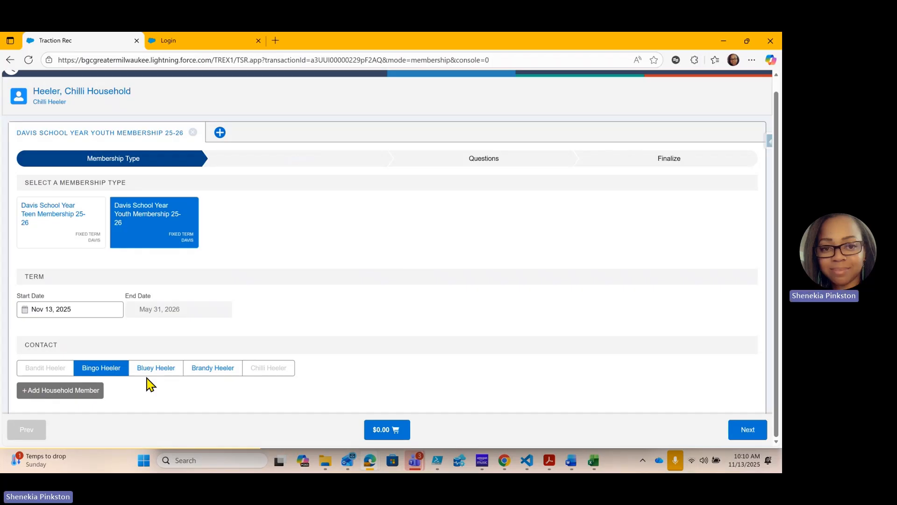
left_click(162, 374)
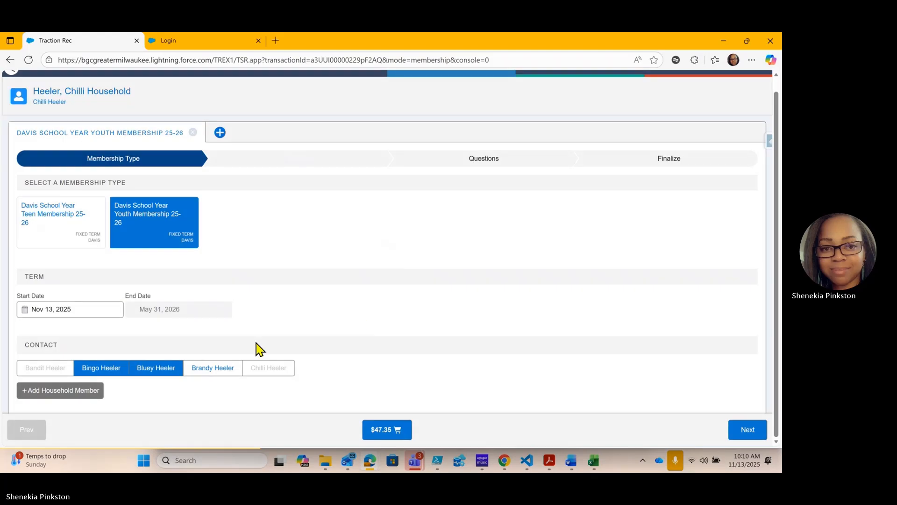
left_click(220, 370)
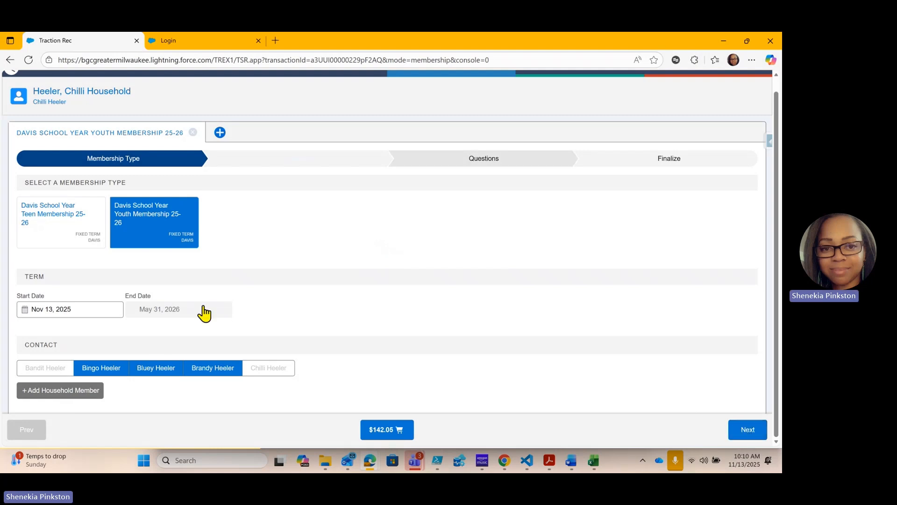
left_click(748, 431)
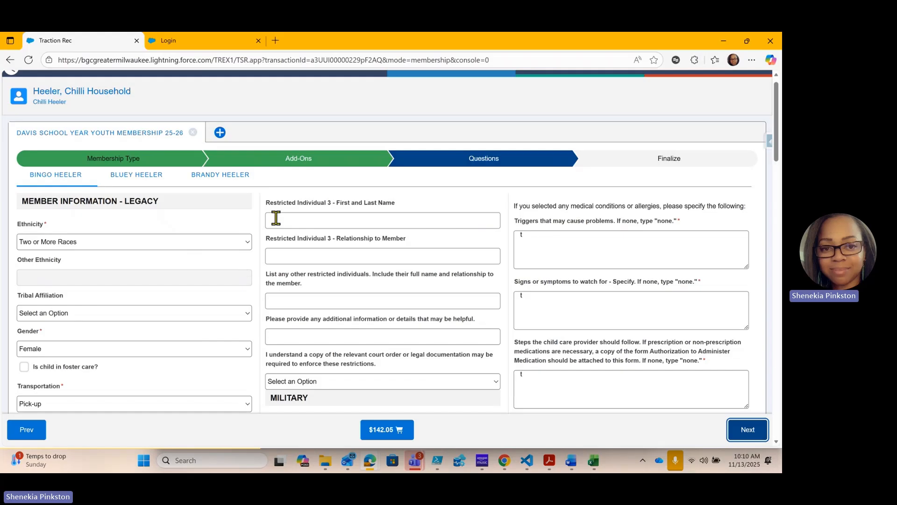
Review the first member's questionnaire, from member and school information through the secondary guardian and emergency contact sections
scroll(215, 234, "down", 2)
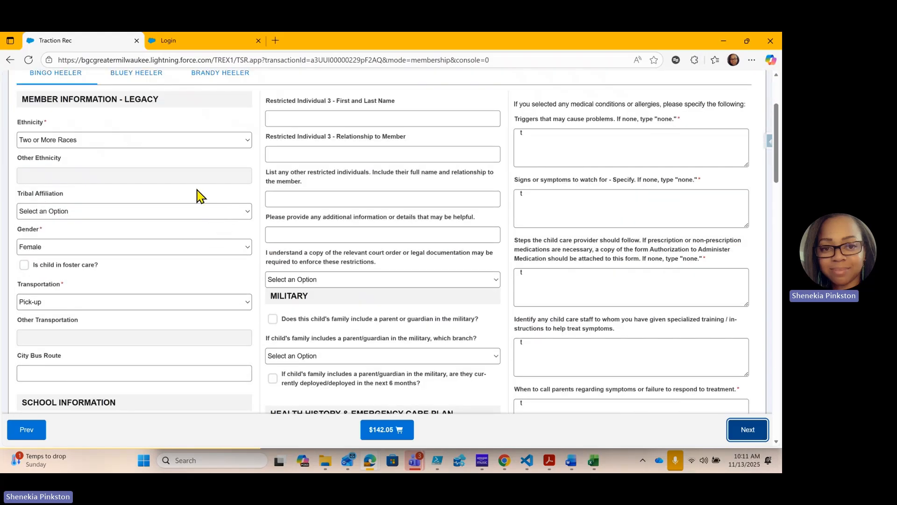
scroll(197, 201, "up", 2)
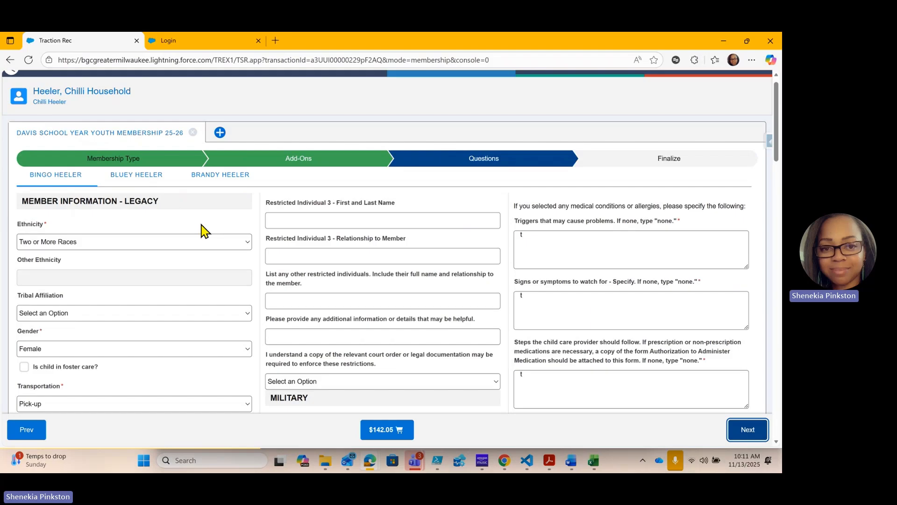
scroll(203, 253, "down", 3)
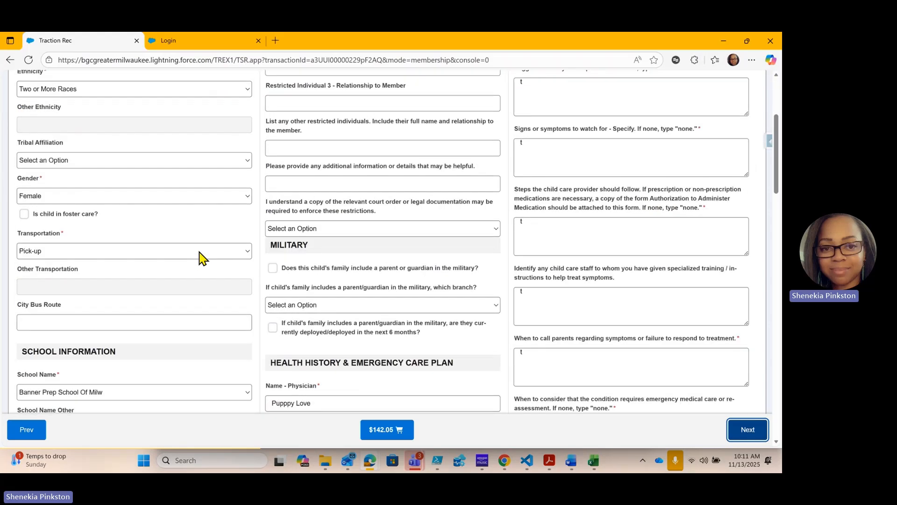
scroll(197, 251, "down", 3)
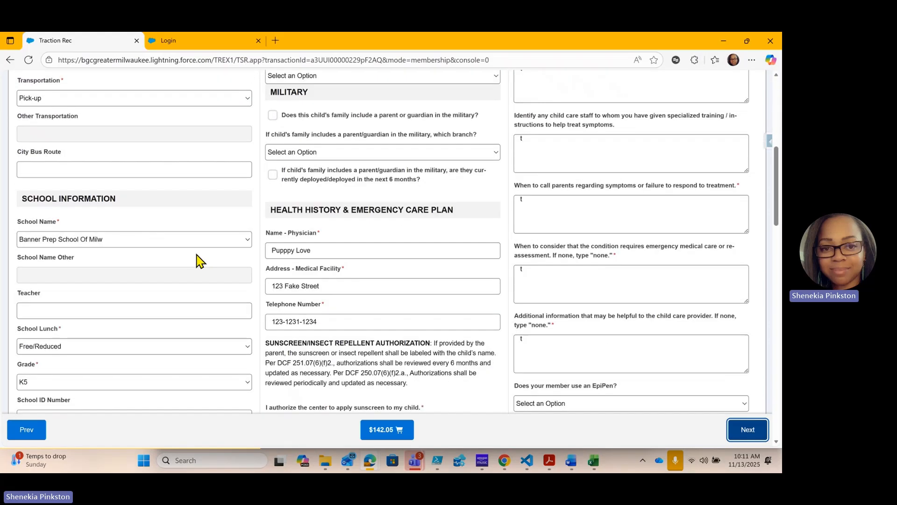
scroll(120, 244, "down", 2)
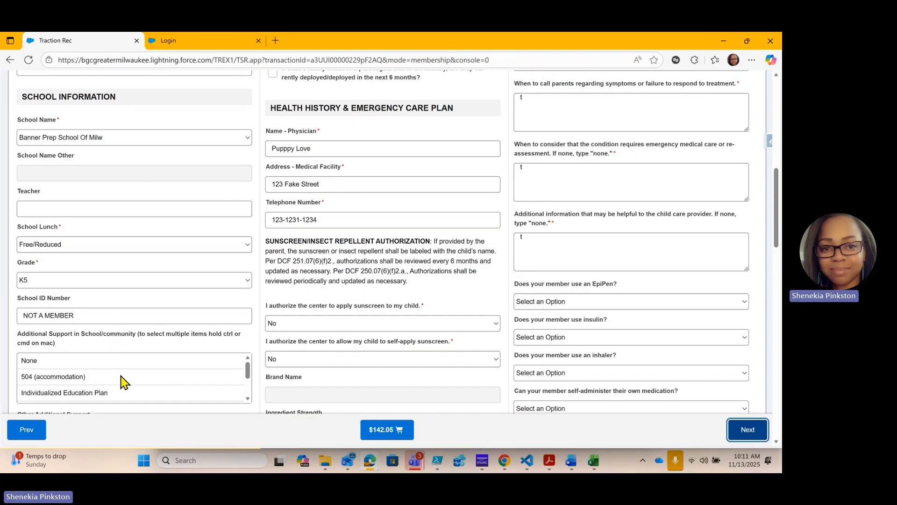
scroll(162, 346, "down", 3)
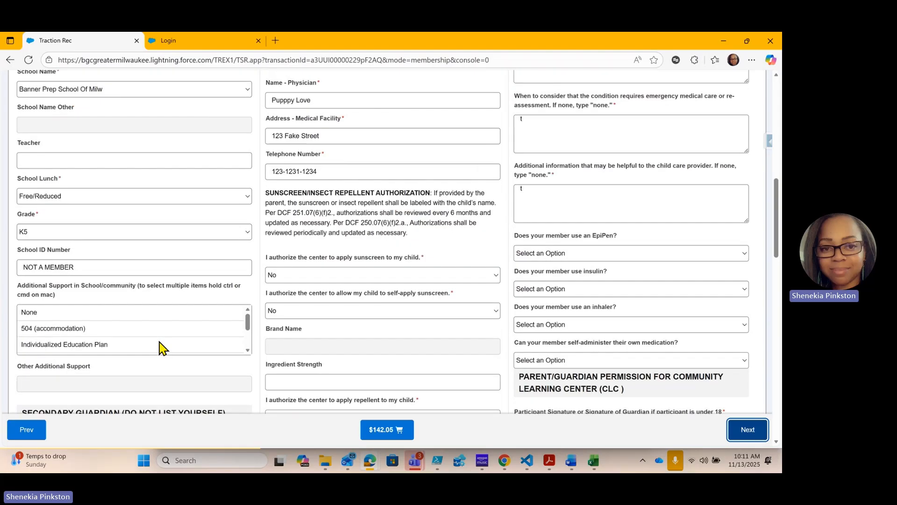
scroll(173, 301, "down", 4)
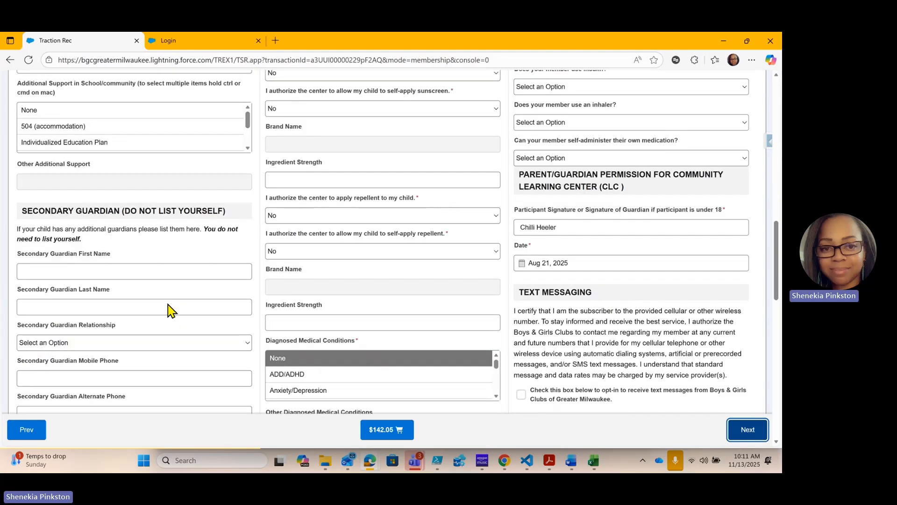
scroll(167, 292, "down", 3)
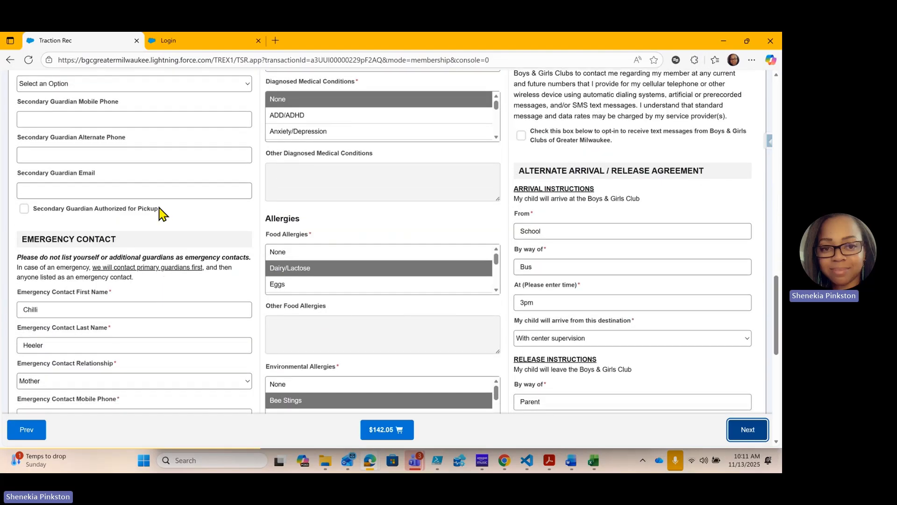
scroll(162, 214, "down", 4)
Enter the first member's secondary guardian first and last name, and set the relationship to Father
scroll(161, 239, "up", 9)
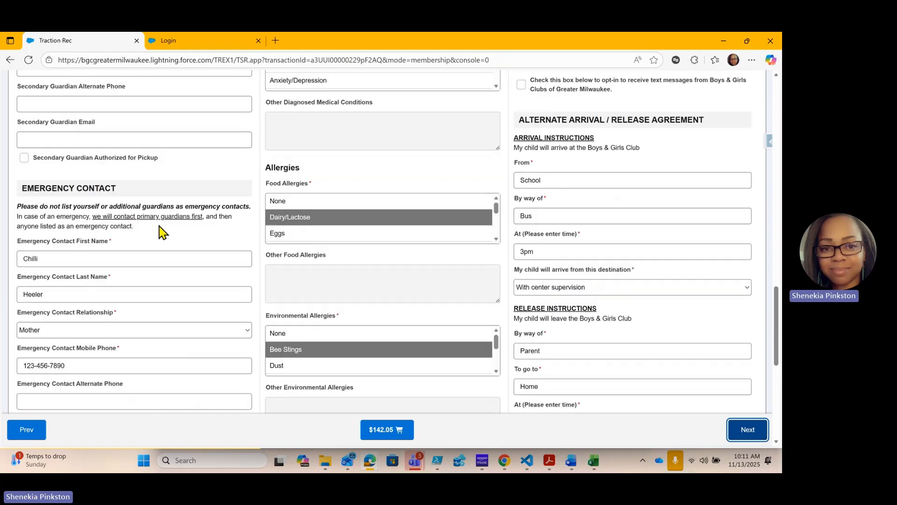
left_click(88, 265)
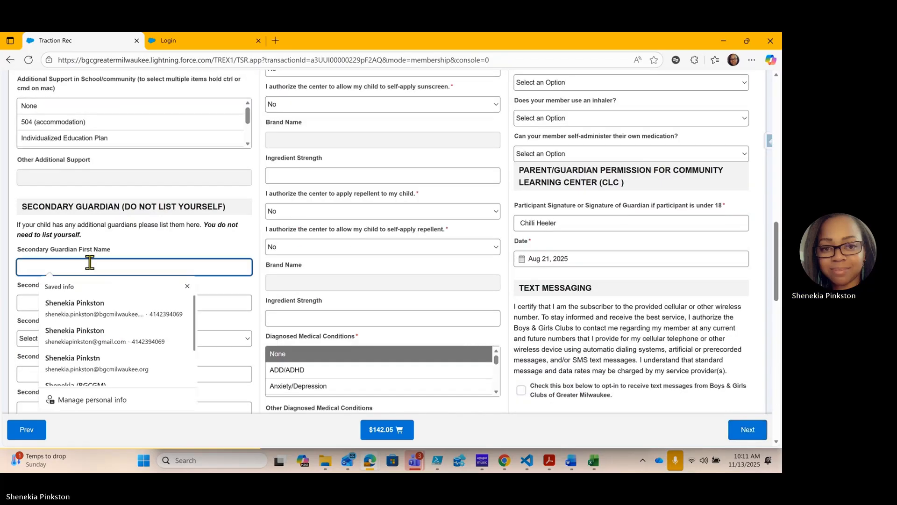
type("Bandit")
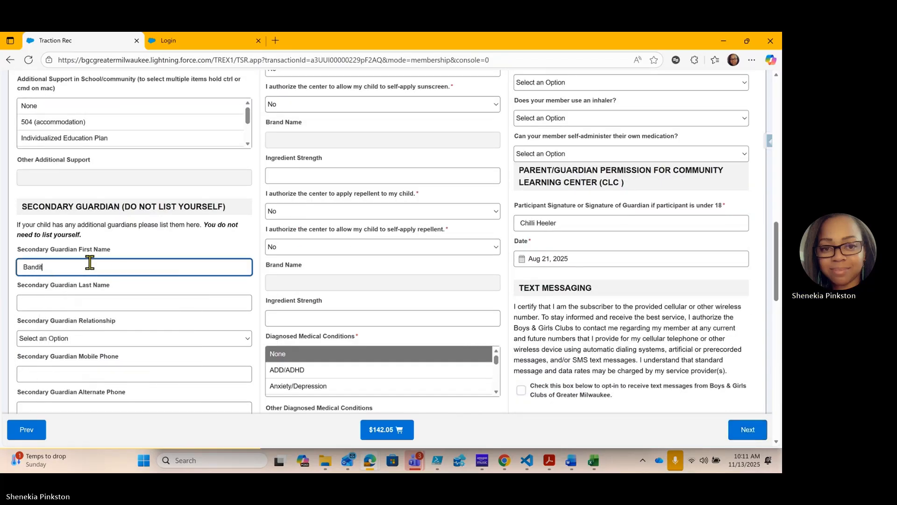
left_click(94, 303)
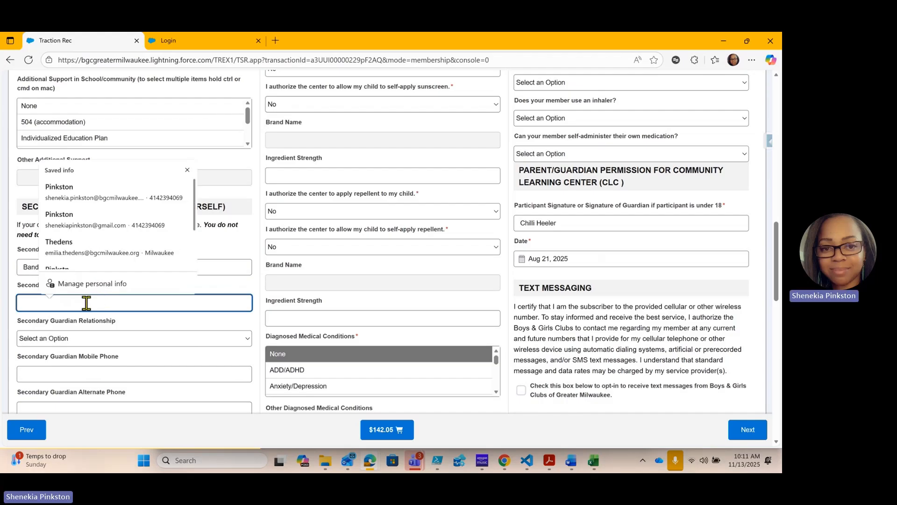
type("Heeler")
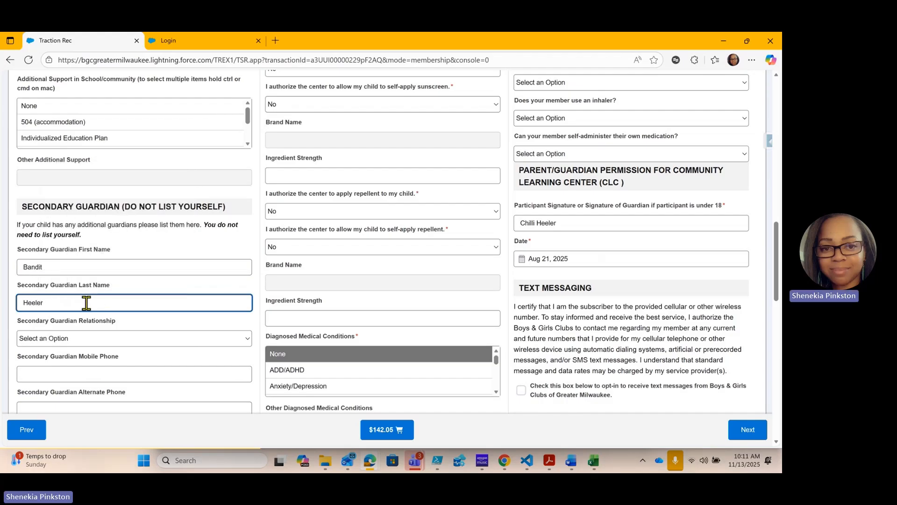
left_click(71, 340)
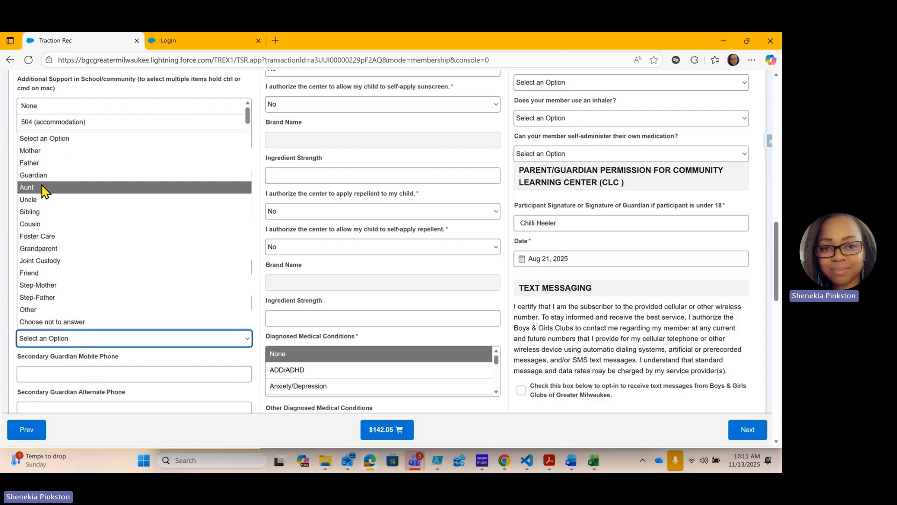
left_click(43, 163)
Fill in the secondary guardian's mobile phone number for the first member
scroll(45, 190, "down", 3)
scroll(45, 191, "down", 2)
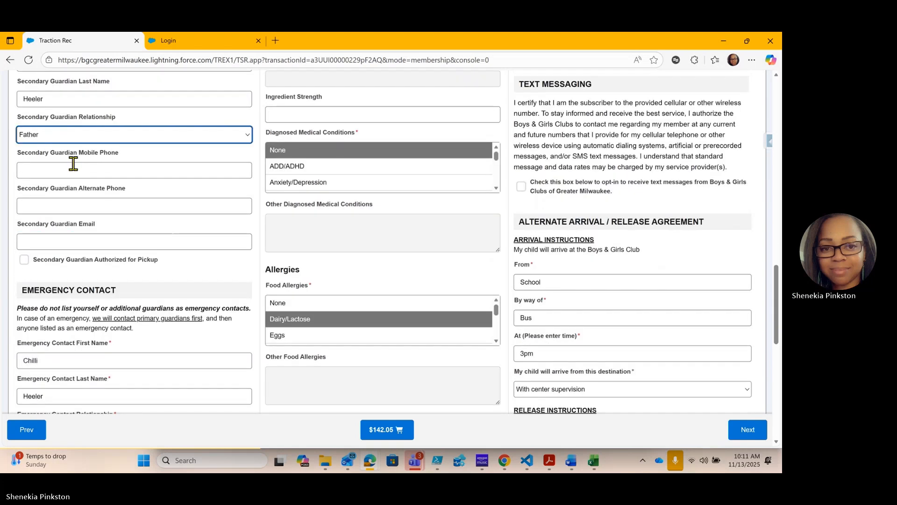
left_click(58, 169)
type("414")
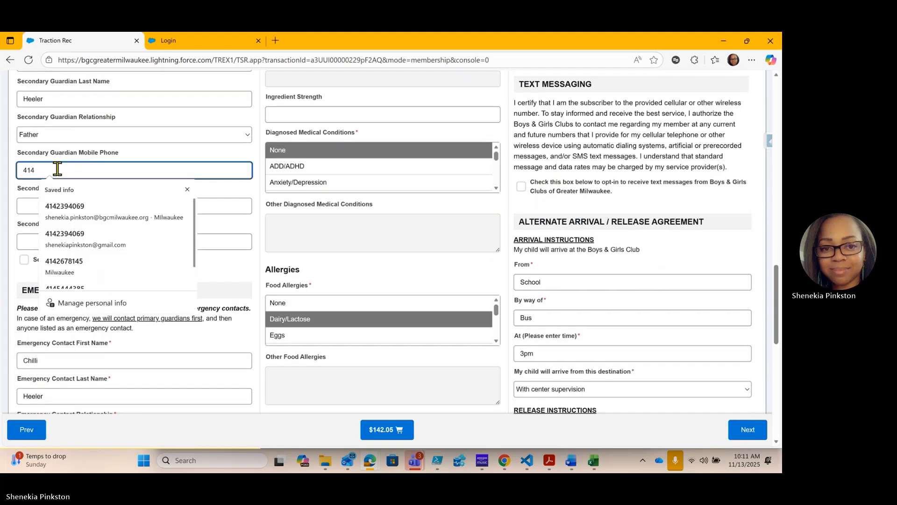
type("-555-6666")
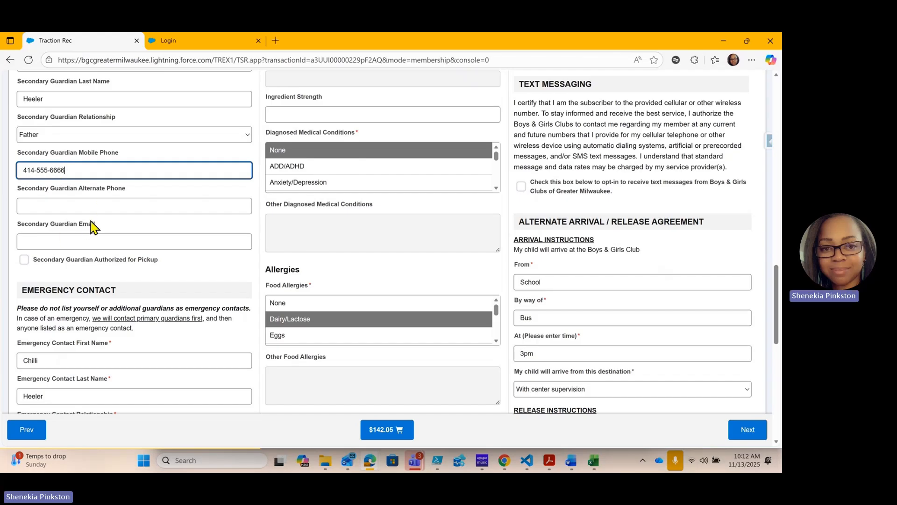
Review the first member's emergency contact, pickup authorization, legal restrictions, allergies and release instructions
scroll(93, 229, "down", 2)
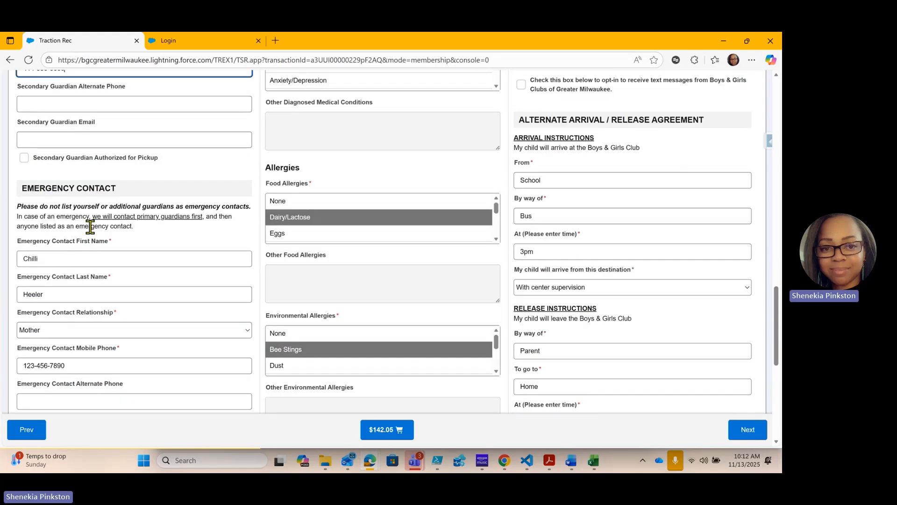
scroll(90, 228, "down", 3)
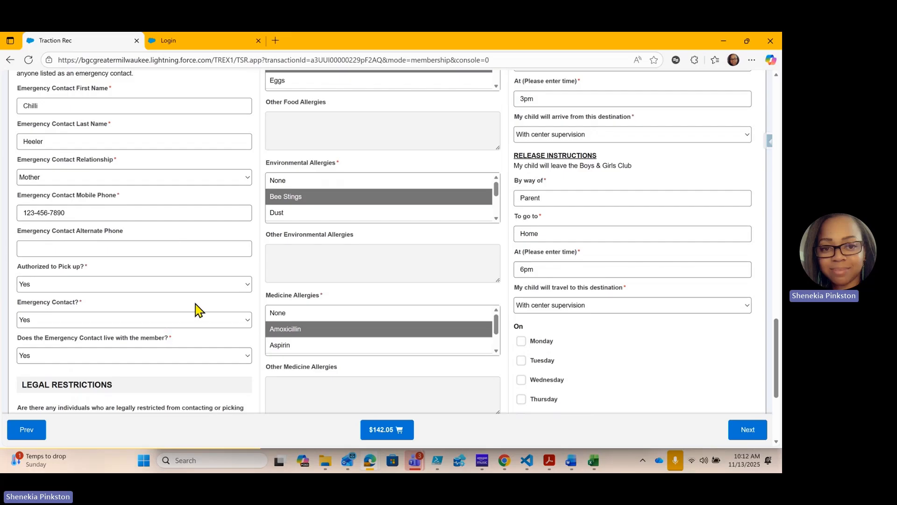
scroll(196, 304, "down", 1)
scroll(195, 303, "down", 3)
scroll(181, 294, "down", 1)
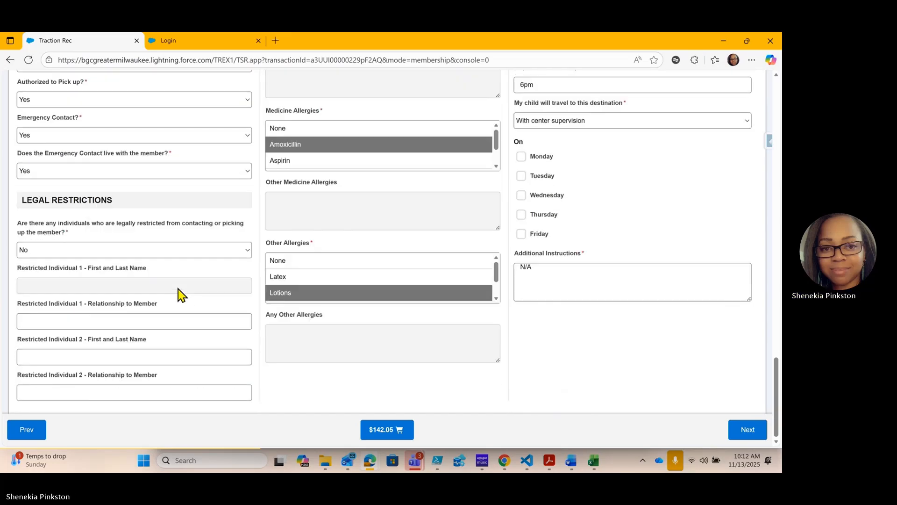
scroll(342, 260, "up", 3)
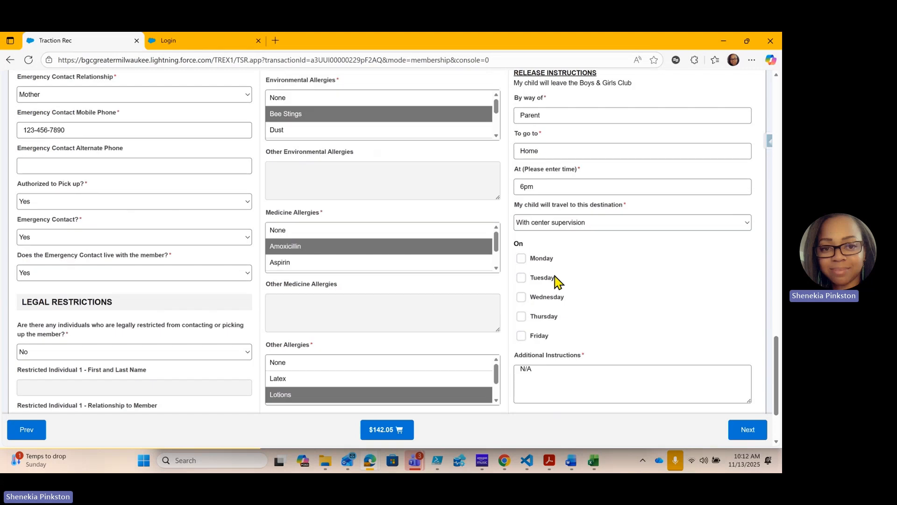
scroll(611, 277, "up", 2)
Mark Monday, Tuesday, Wednesday and Thursday as the days for the first member's release instructions
scroll(608, 280, "down", 3)
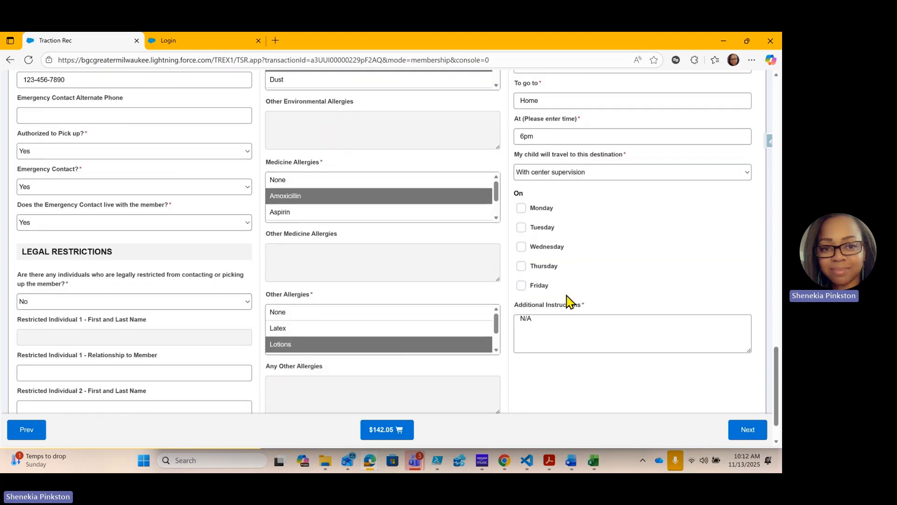
left_click(522, 208)
left_click(523, 227)
left_click(522, 247)
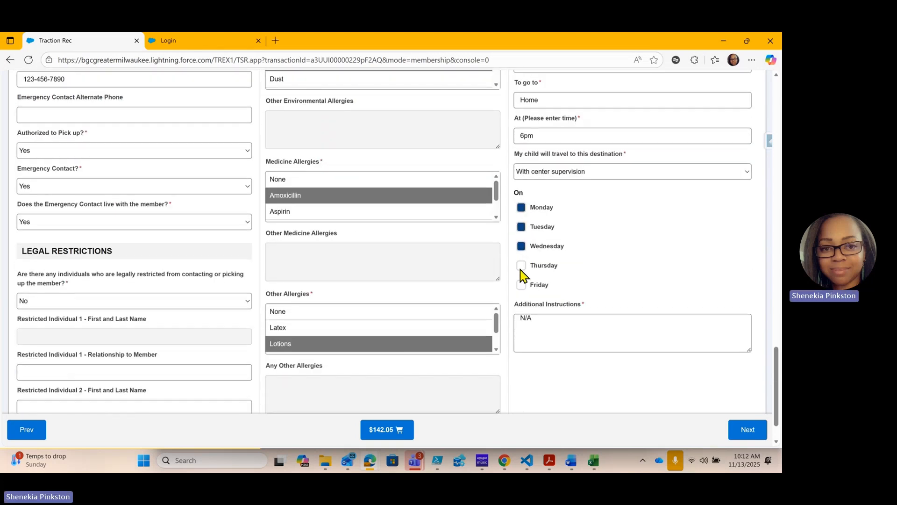
left_click(522, 266)
Open the second member's questionnaire in the Questions stage
scroll(541, 278, "up", 5)
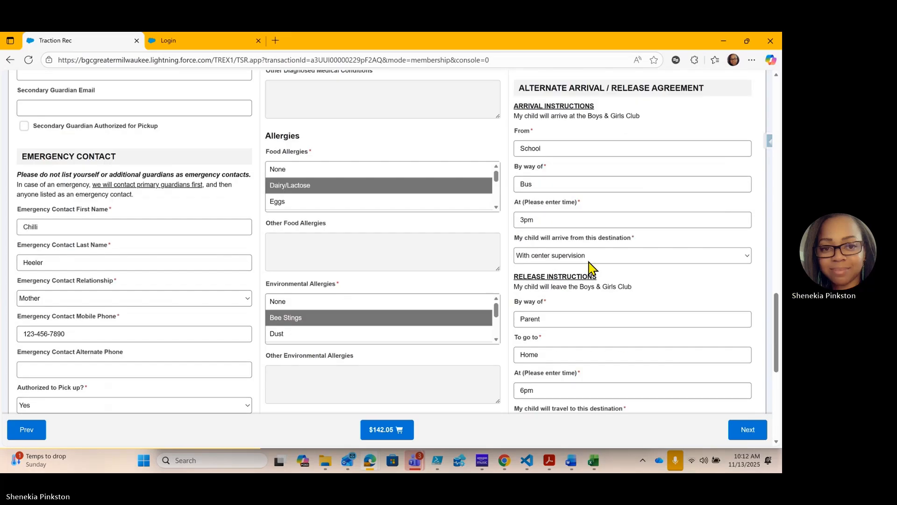
scroll(608, 266, "up", 5)
scroll(610, 265, "up", 3)
scroll(610, 262, "up", 10)
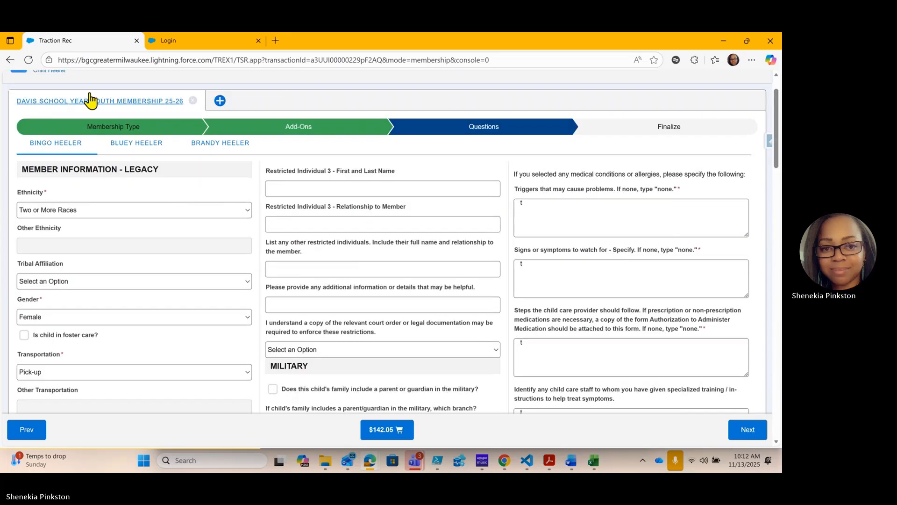
left_click(139, 149)
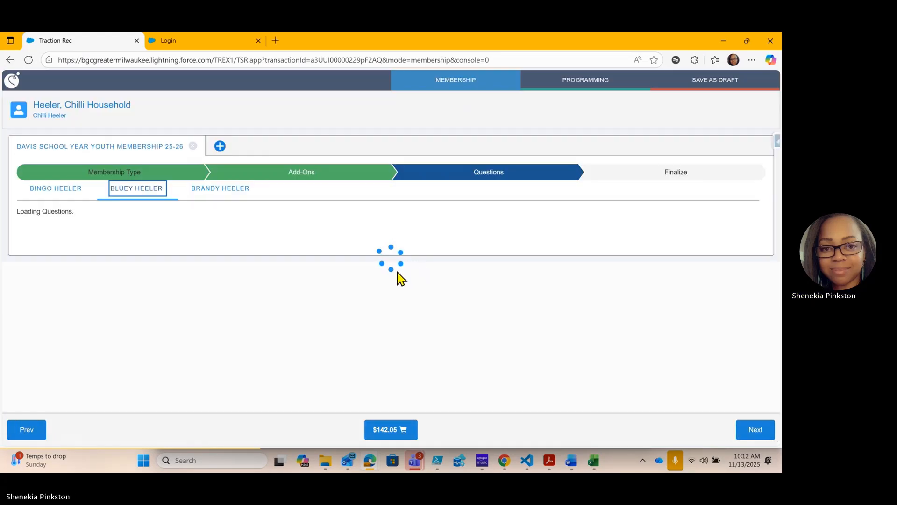
Enter the secondary guardian's first and last name in the second member's questionnaire
scroll(219, 262, "down", 5)
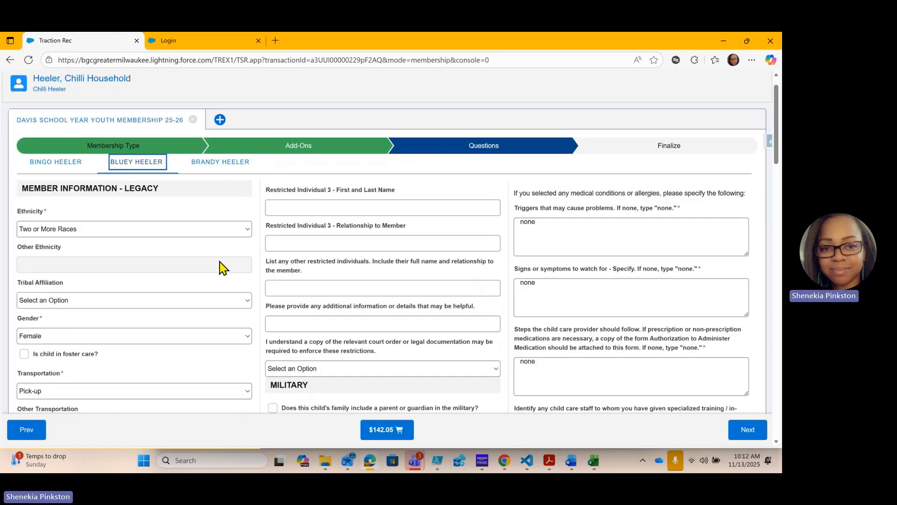
scroll(204, 273, "down", 7)
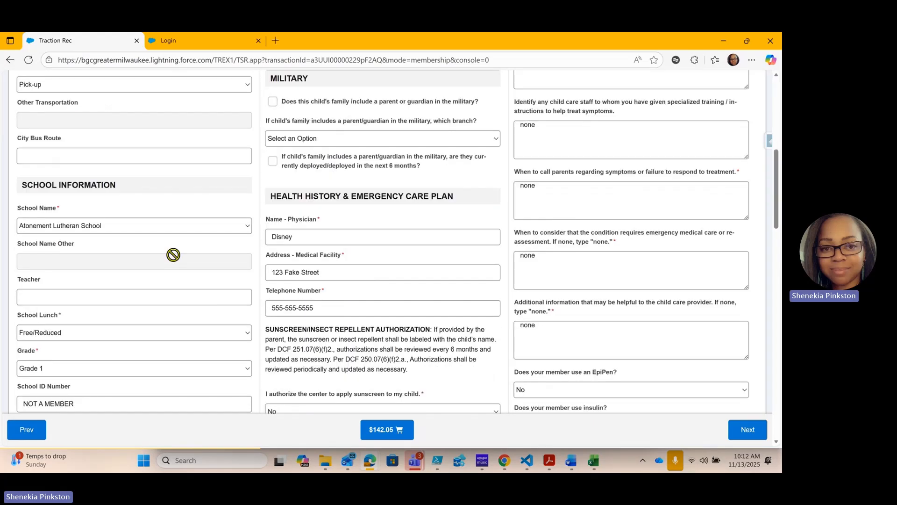
scroll(178, 245, "down", 5)
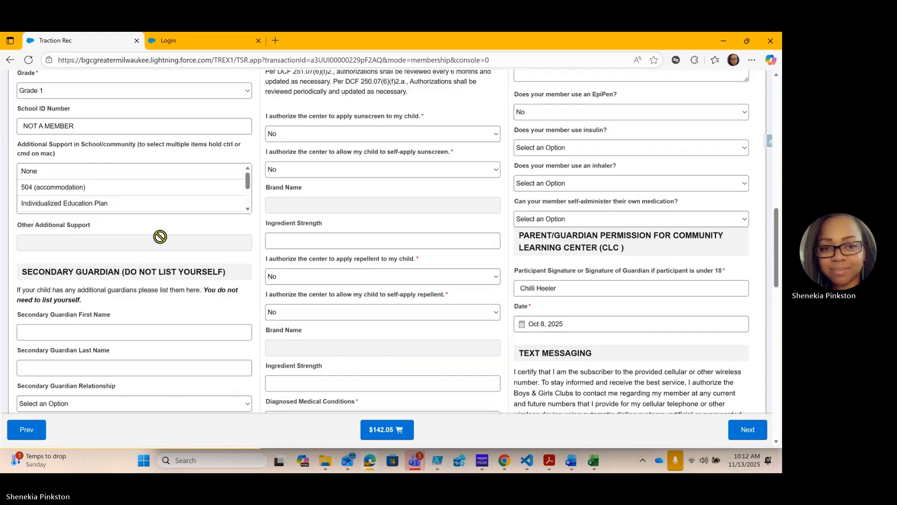
left_click(115, 230)
type("B")
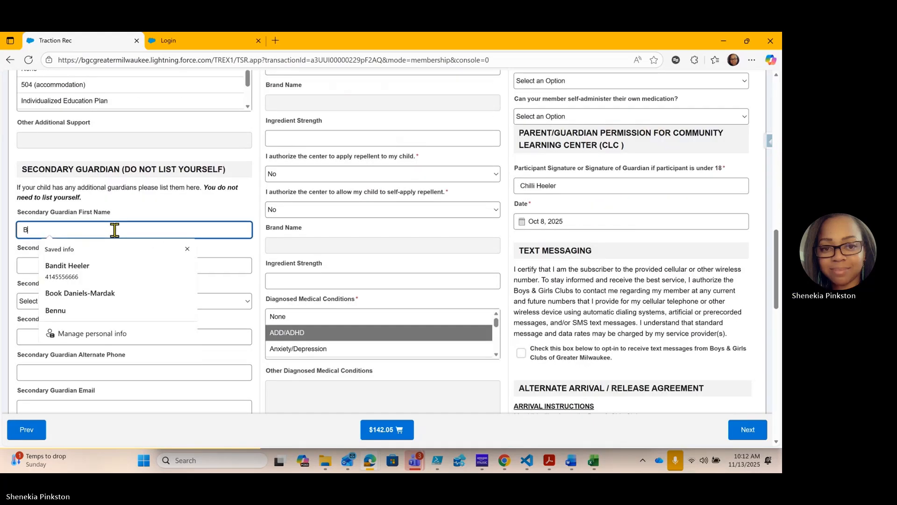
type("raandit")
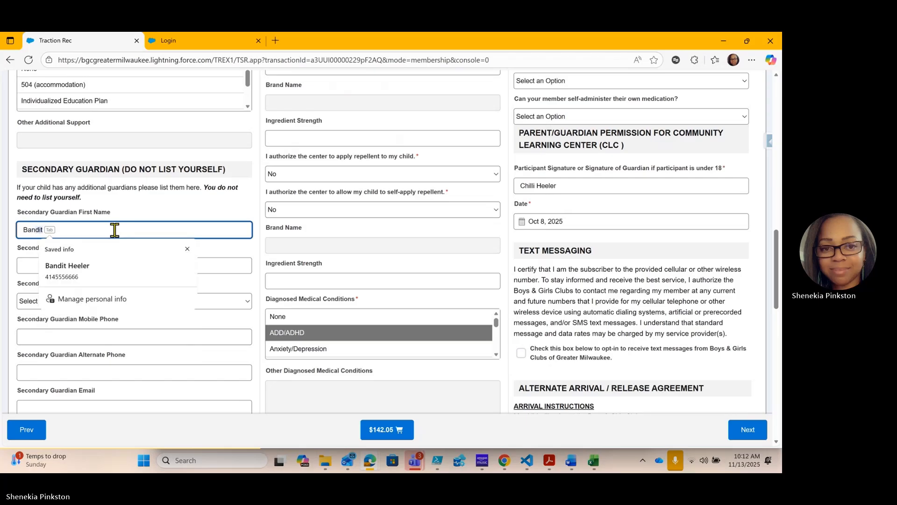
key("Tab")
type("Heller")
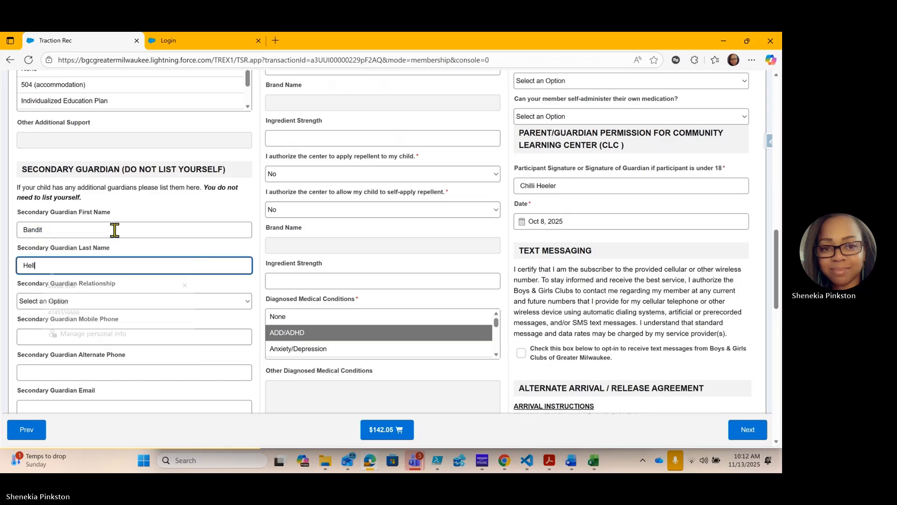
key("BackSpace")
key("BackSpace")
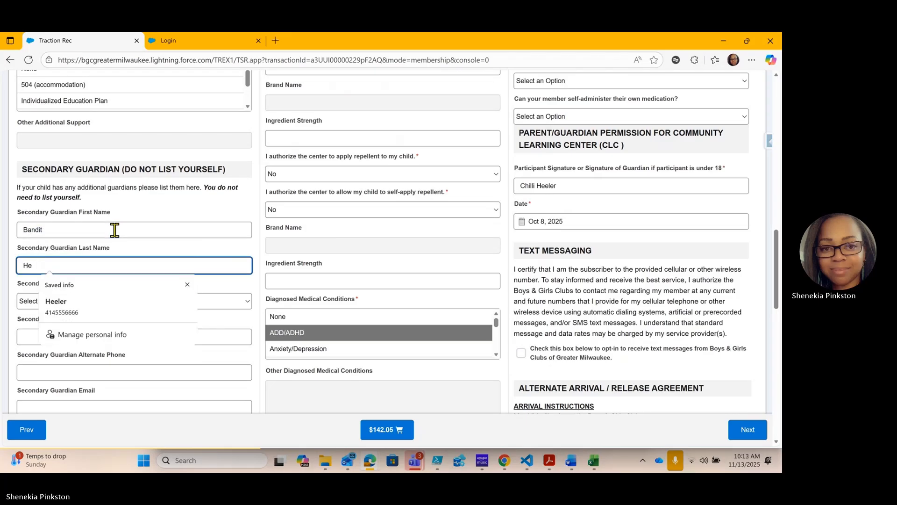
type("eler")
Set the second member's secondary guardian relationship to Father and fill in the guardian's mobile phone number
left_click(33, 301)
left_click(30, 127)
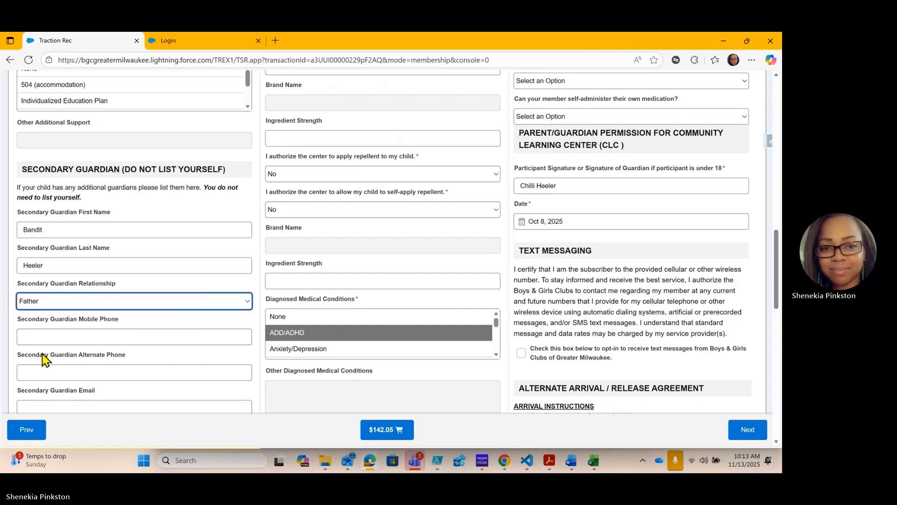
left_click(60, 335)
type("414")
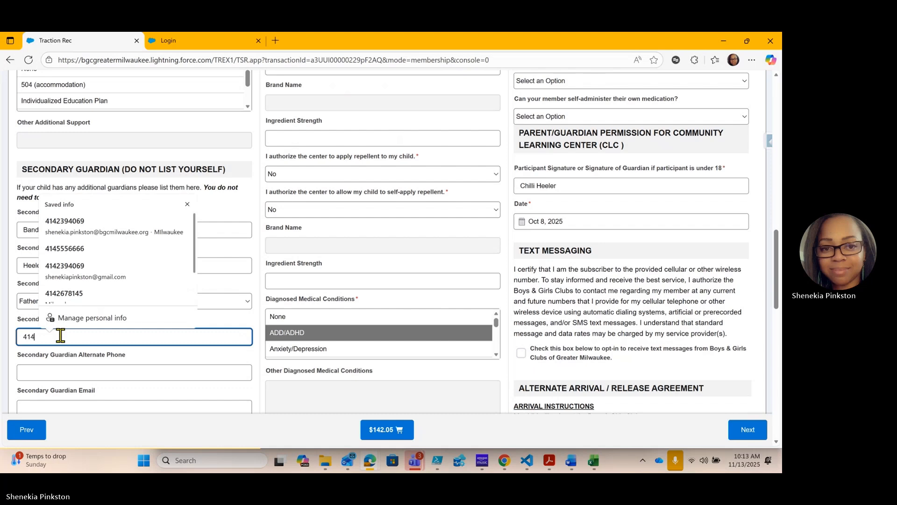
type("-555-6666")
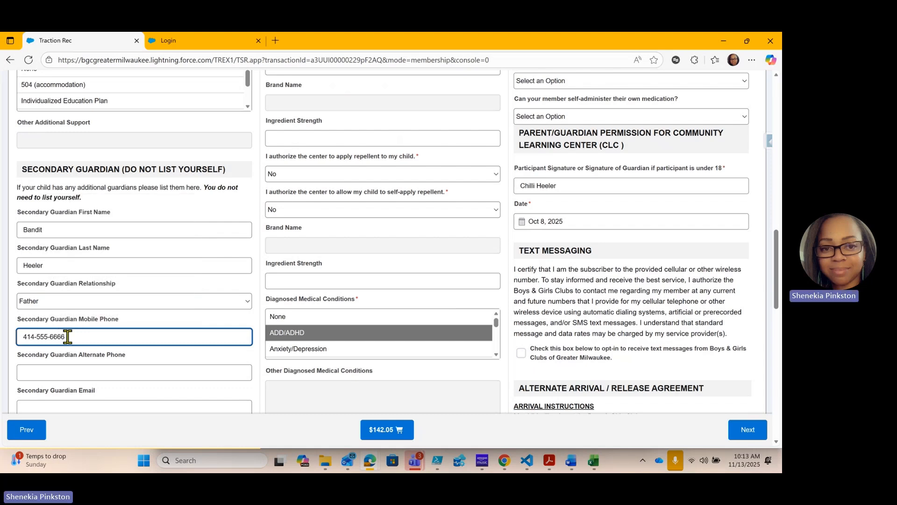
Check the second member's remaining answers through the release instructions and open the third member's questionnaire
scroll(60, 336, "down", 4)
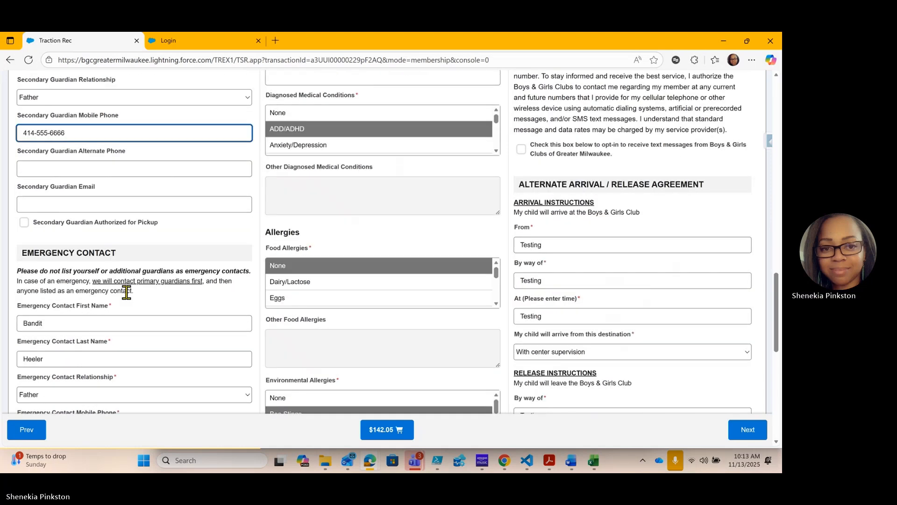
scroll(627, 280, "down", 8)
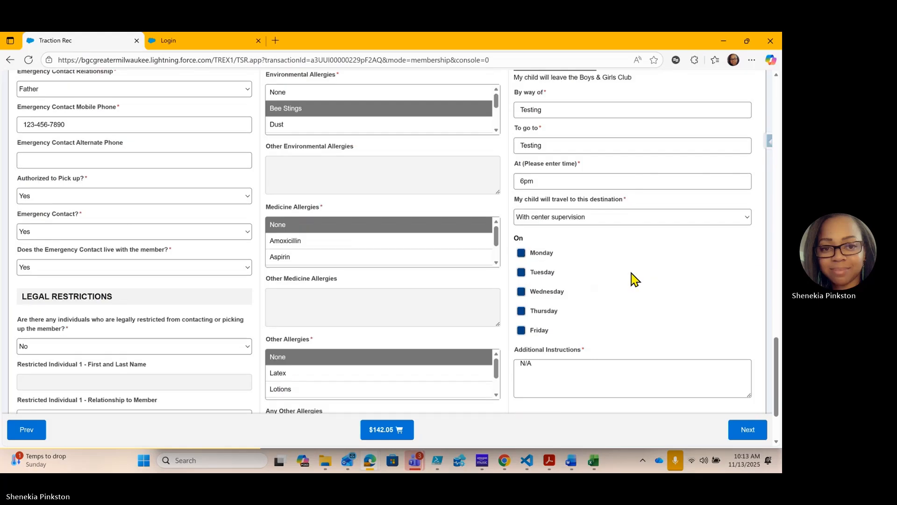
scroll(635, 278, "up", 7)
scroll(621, 277, "up", 15)
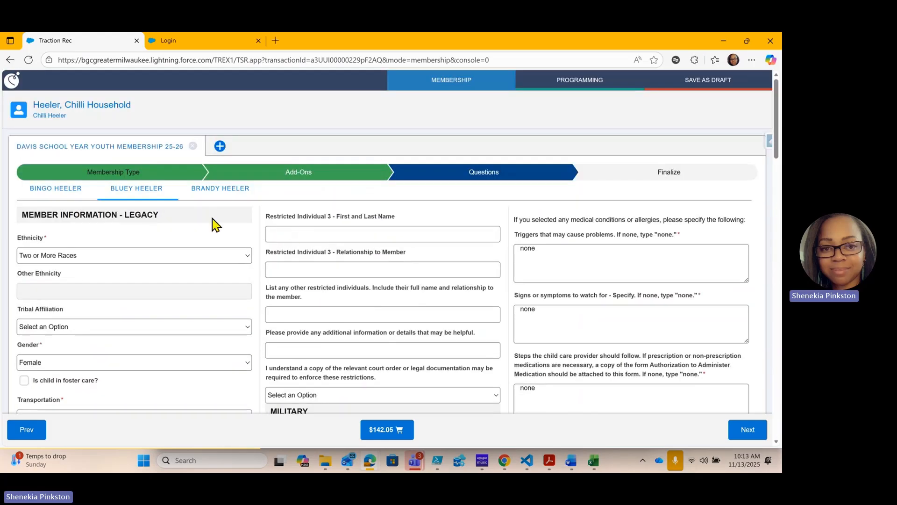
left_click(229, 189)
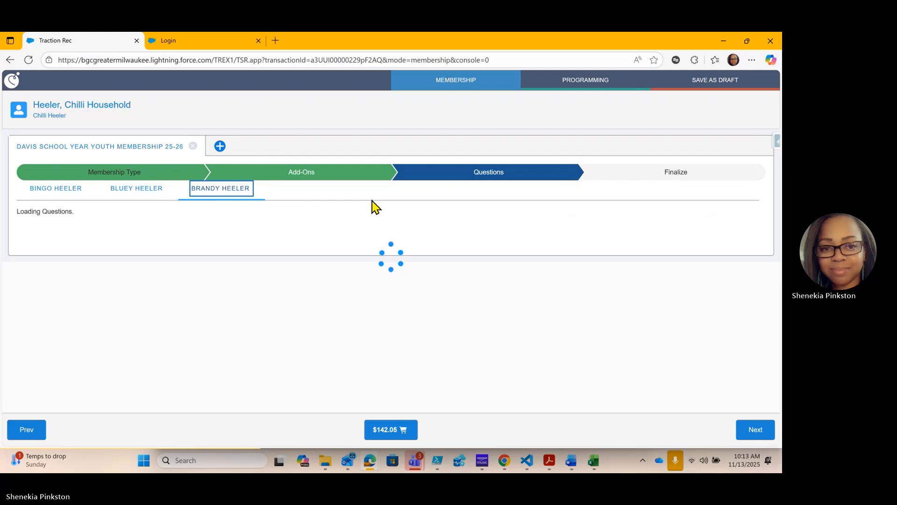
Fill in the third member's secondary guardian first and last name and set the relationship to Father
scroll(226, 246, "down", 8)
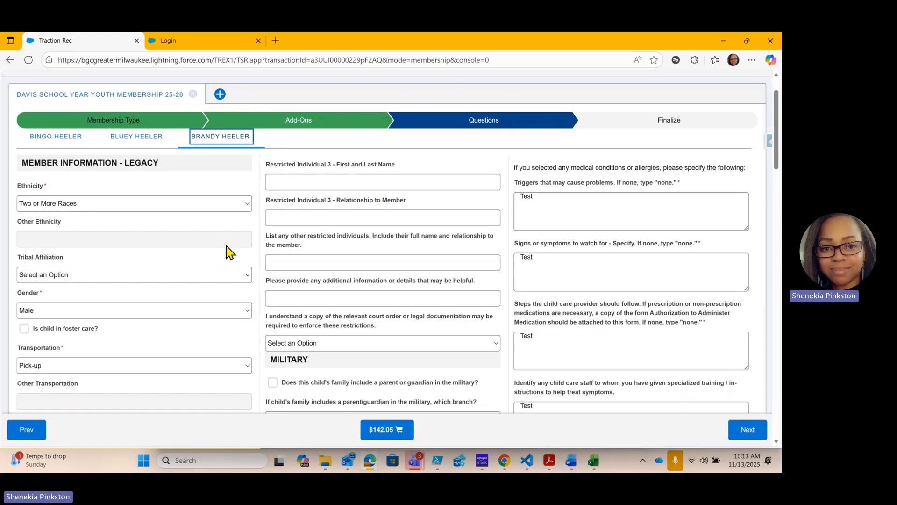
scroll(178, 244, "down", 8)
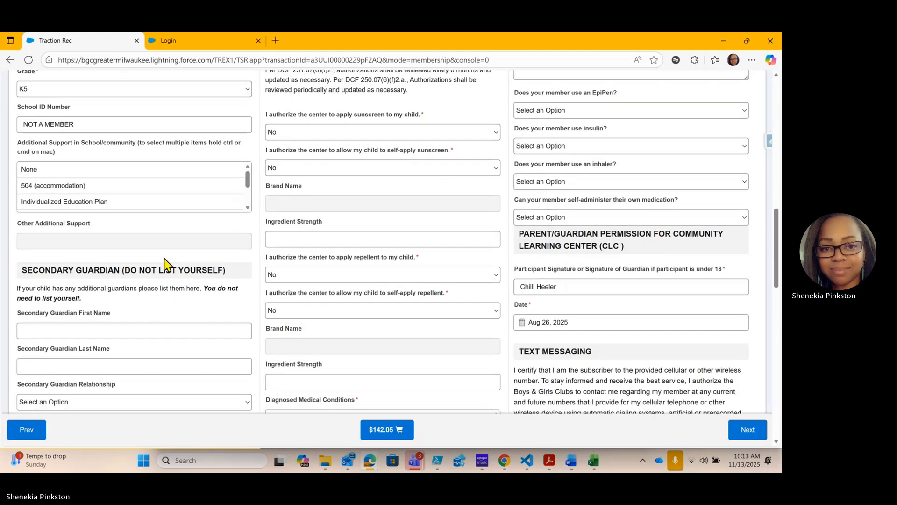
left_click(97, 229)
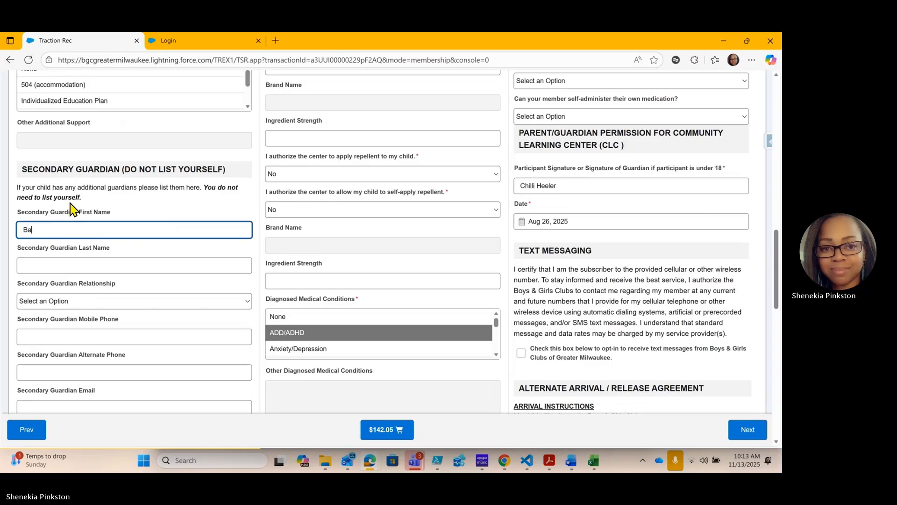
key("Tab")
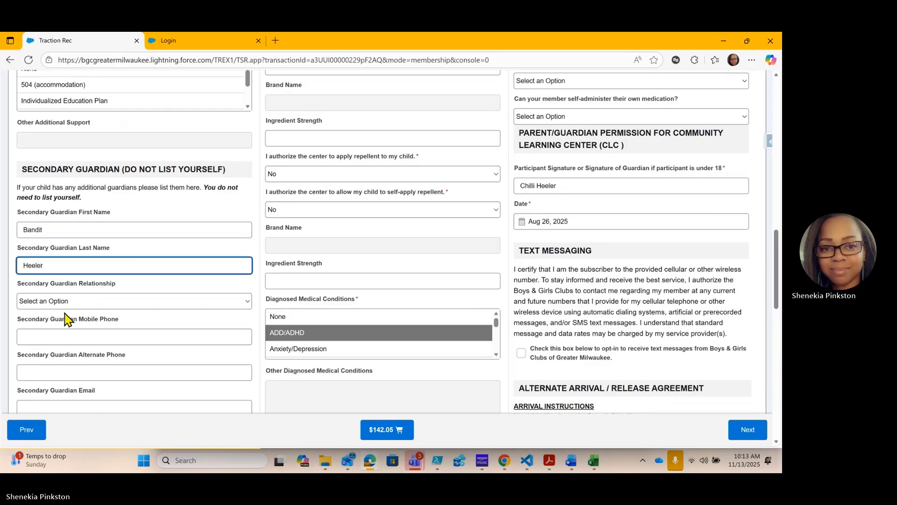
left_click(75, 302)
left_click(50, 130)
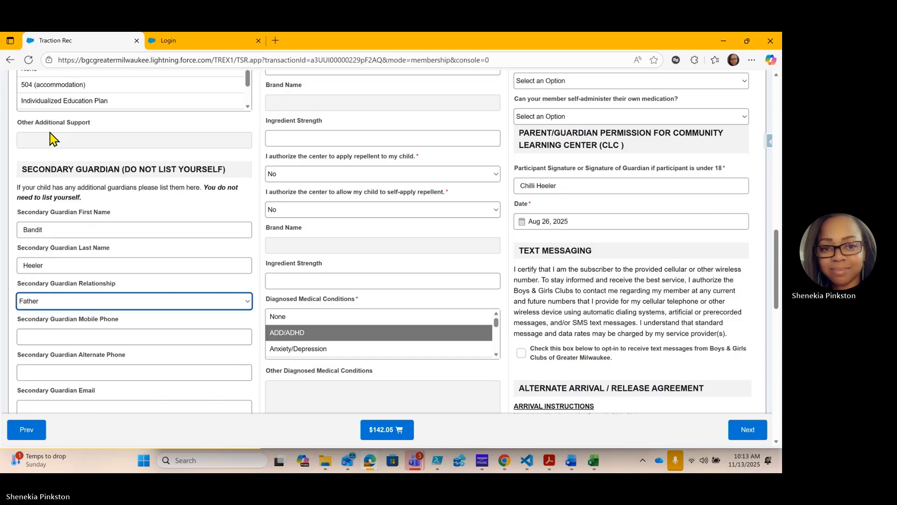
Mark Monday, Tuesday, Wednesday, Thursday and Friday as the days for the third member's release instructions
scroll(110, 269, "down", 5)
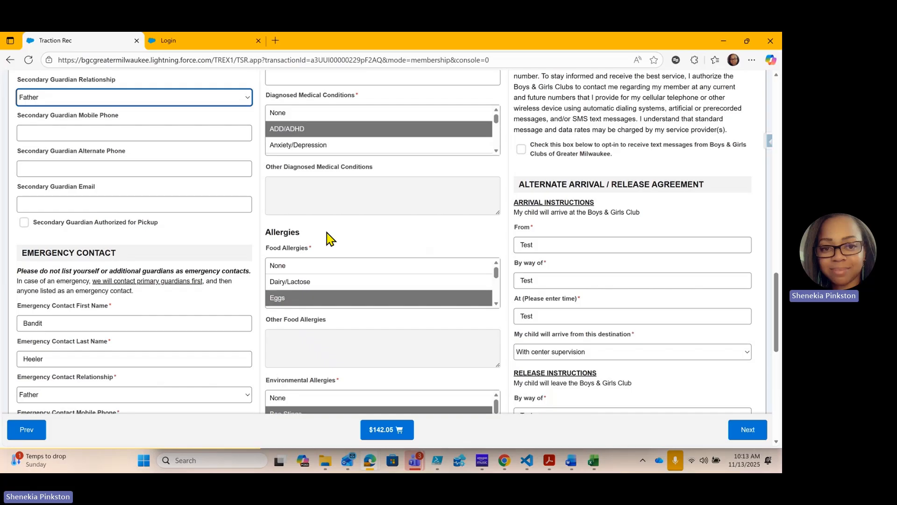
scroll(260, 220, "down", 2)
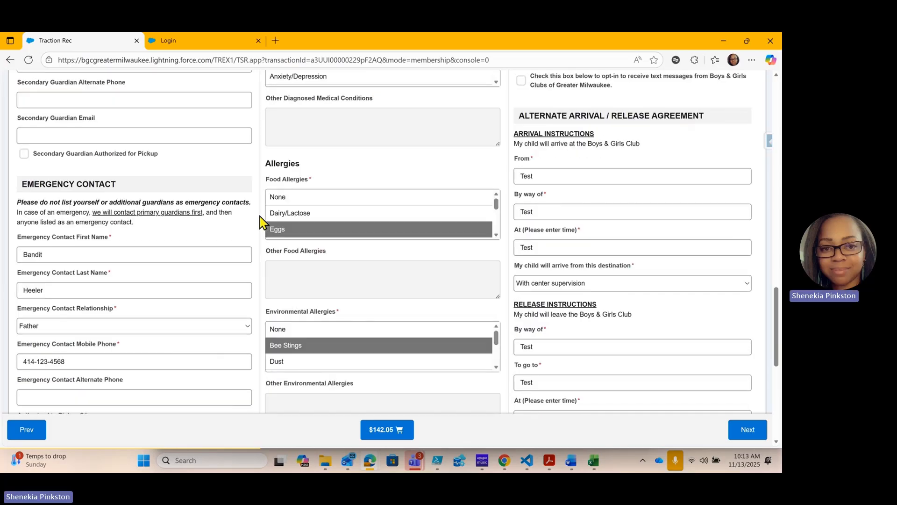
scroll(261, 219, "down", 7)
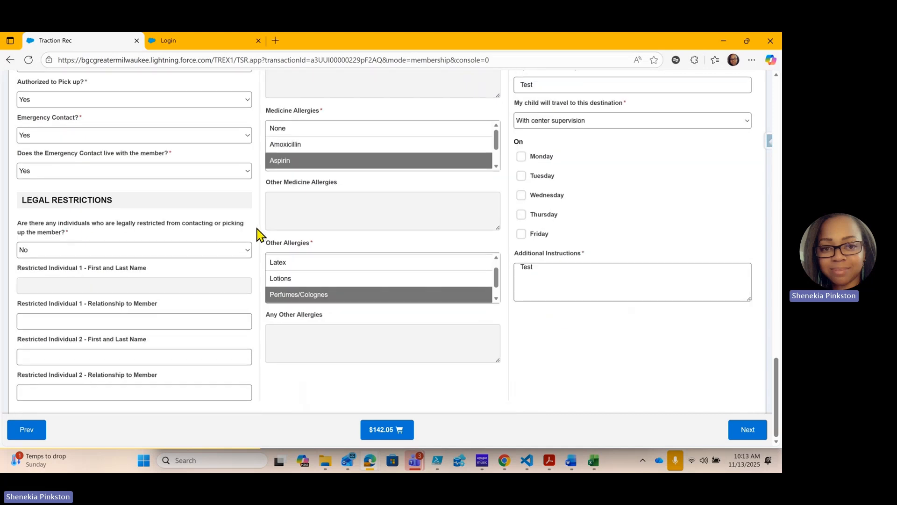
left_click(521, 158)
left_click(521, 176)
left_click(521, 196)
left_click(521, 215)
left_click(522, 234)
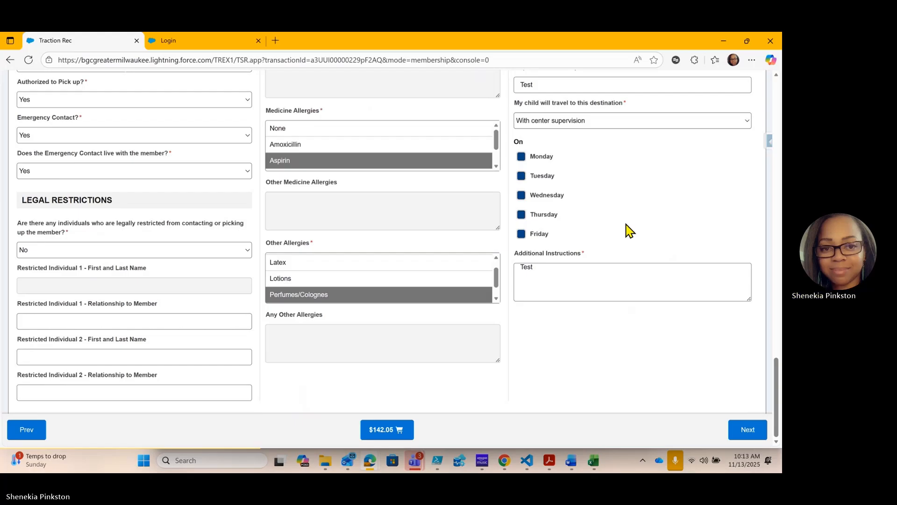
Finish the Questions stage and proceed from the Finalize stage to the payment page
scroll(629, 223, "up", 5)
scroll(629, 222, "up", 4)
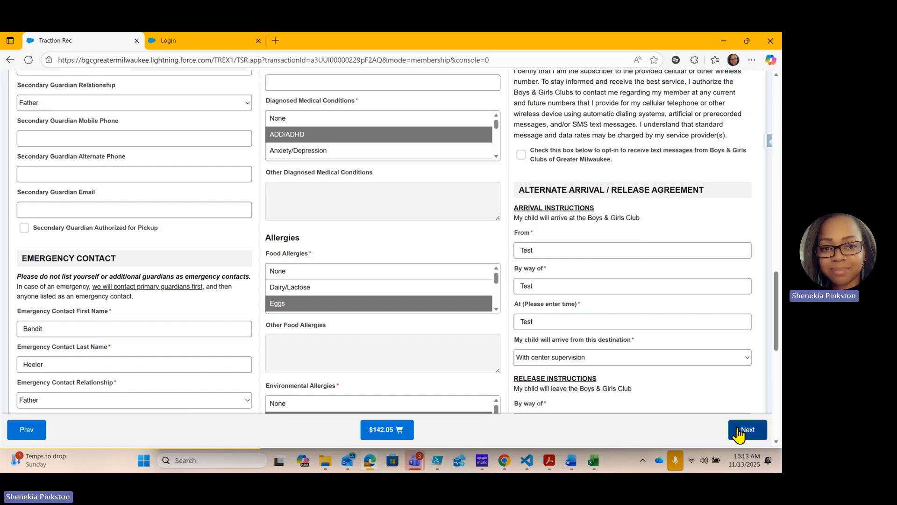
left_click(745, 430)
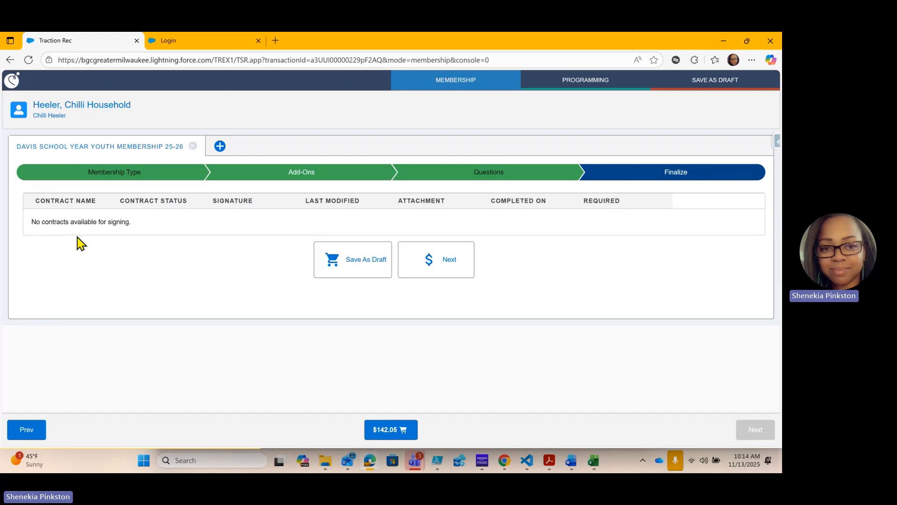
left_click(442, 262)
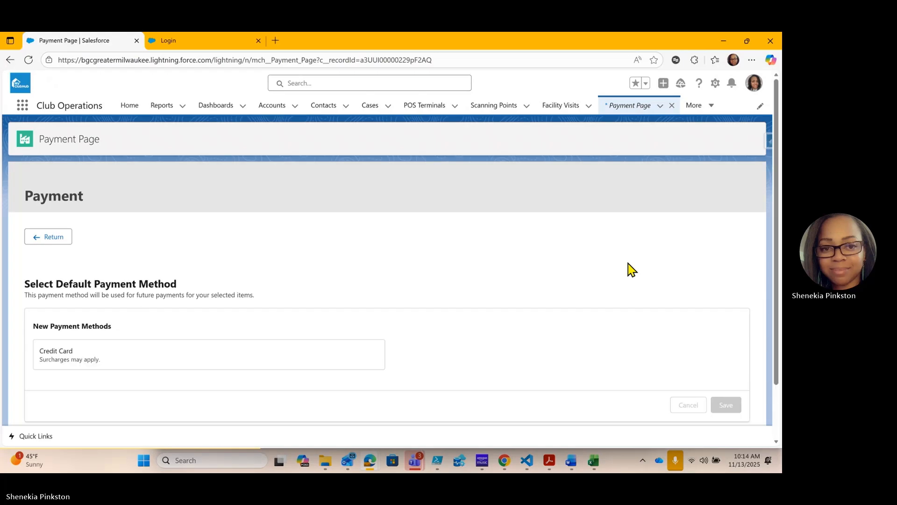
Review the default payment method options and continue without a default payment method
scroll(627, 270, "down", 1)
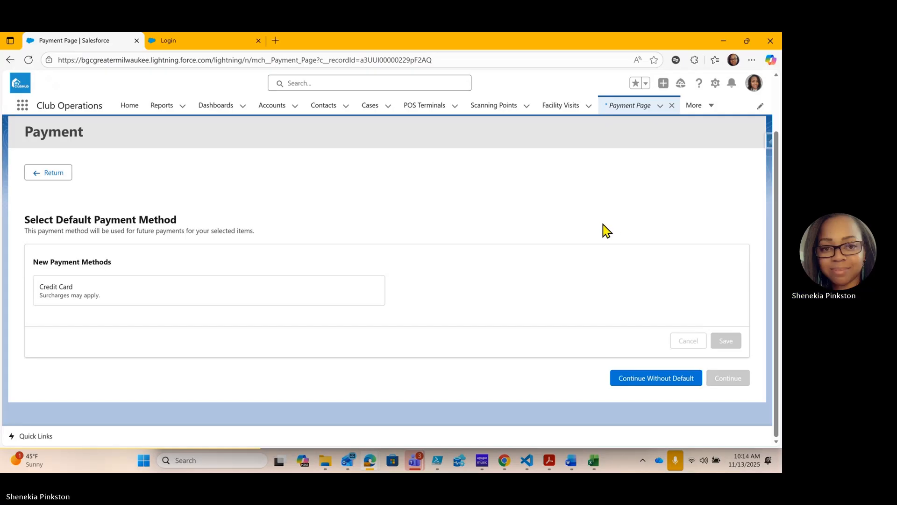
scroll(603, 225, "up", 1)
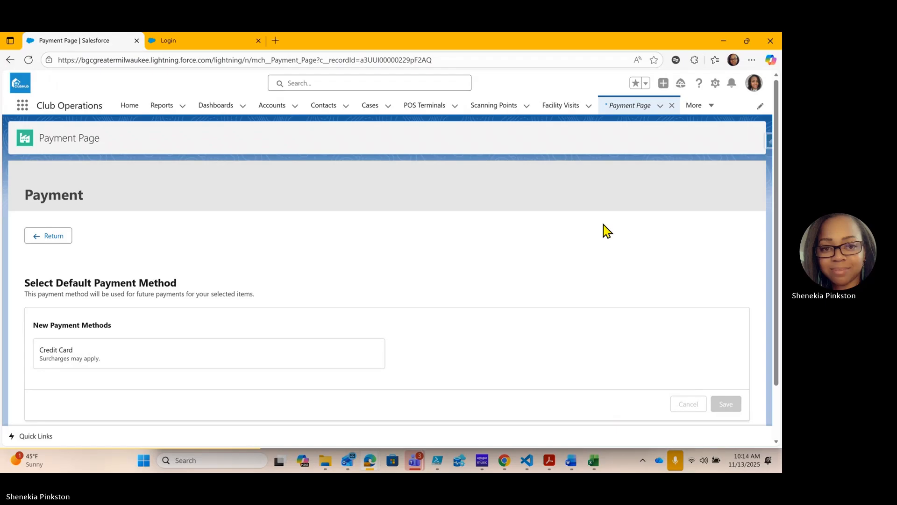
scroll(603, 224, "down", 1)
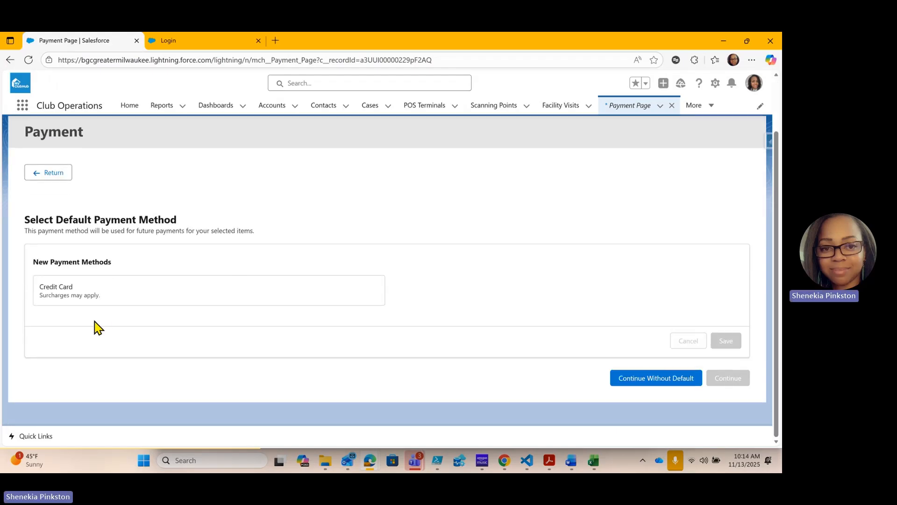
left_click(662, 381)
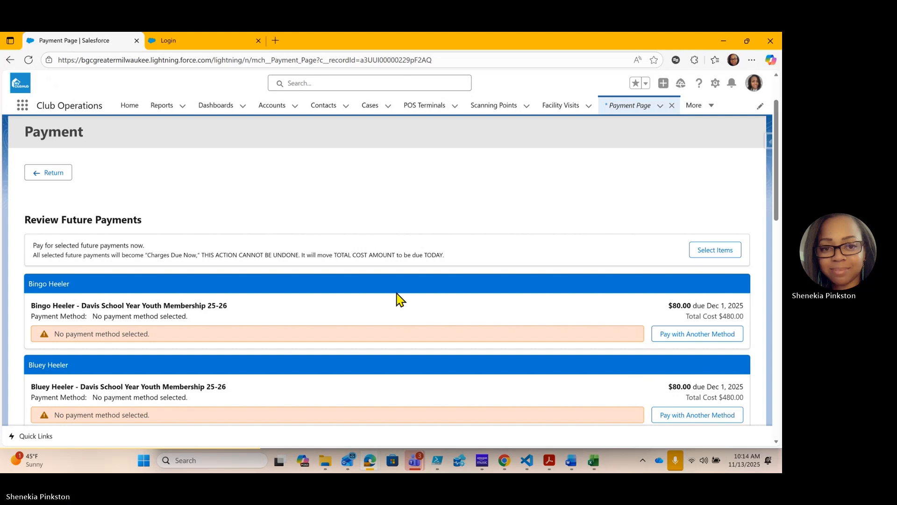
Assign the first member's future payments for the Davis School Year Youth Membership 25-26 to Charge to Household
scroll(514, 191, "down", 2)
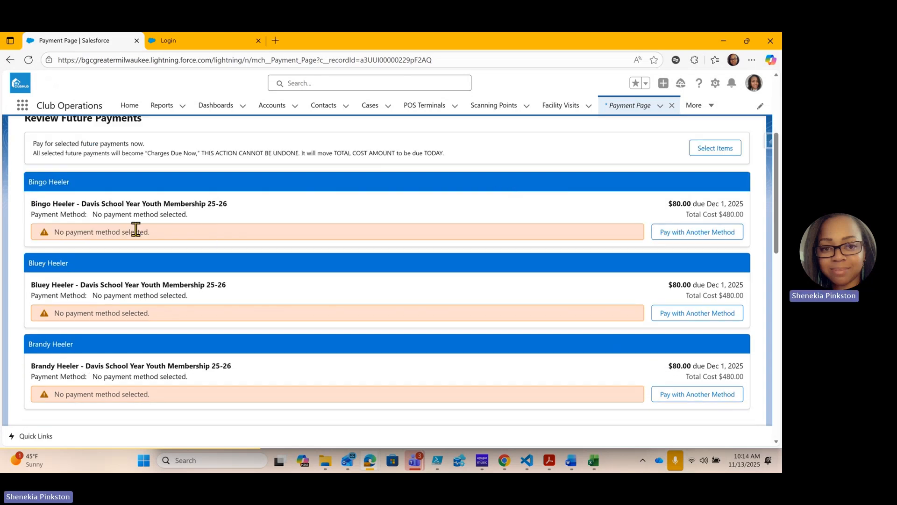
left_click(687, 234)
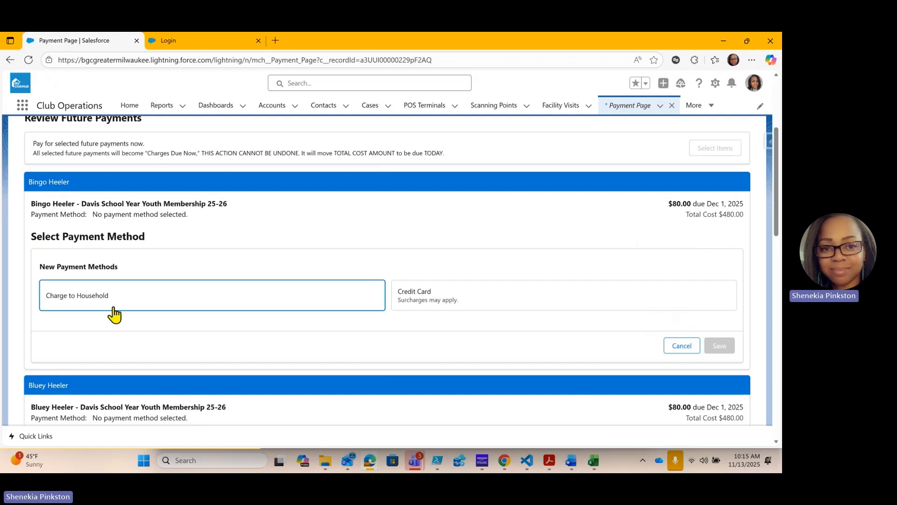
left_click(89, 299)
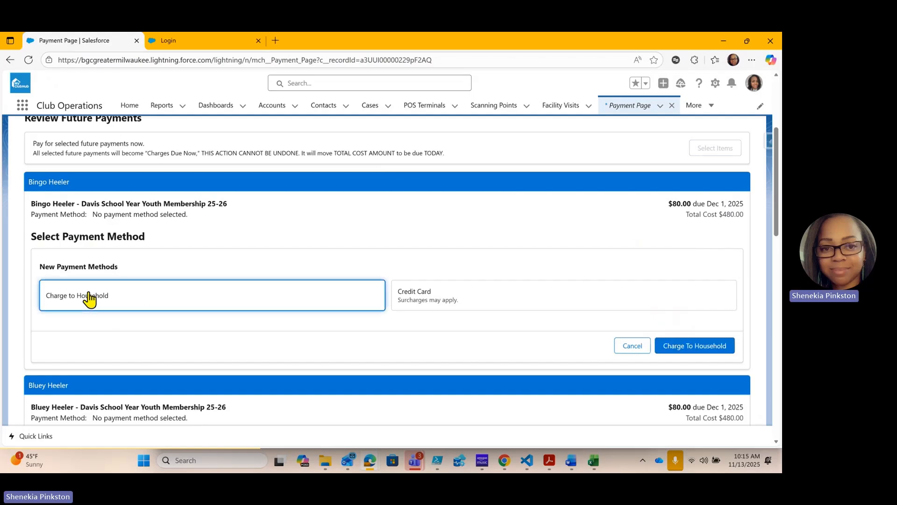
left_click(680, 354)
Assign the second member's future payments for the Davis School Year Youth Membership 25-26 to Charge to Household
scroll(635, 206, "down", 2)
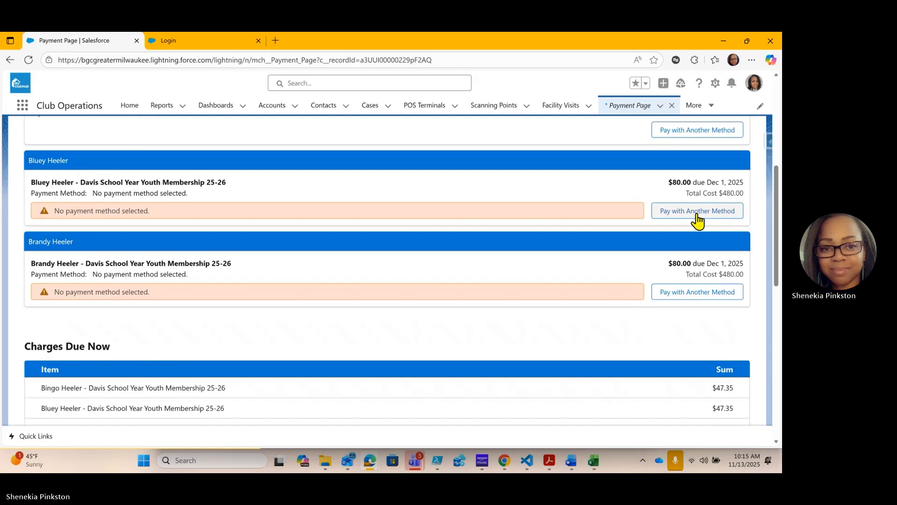
left_click(696, 213)
left_click(254, 287)
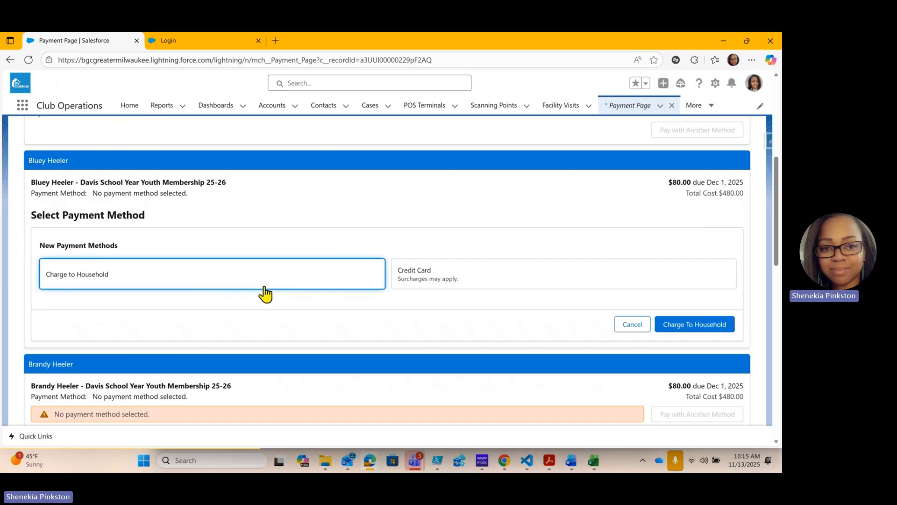
left_click(718, 326)
Assign the third member's future payments for the Davis School Year Youth Membership 25-26 to Charge to Household
scroll(692, 233, "down", 2)
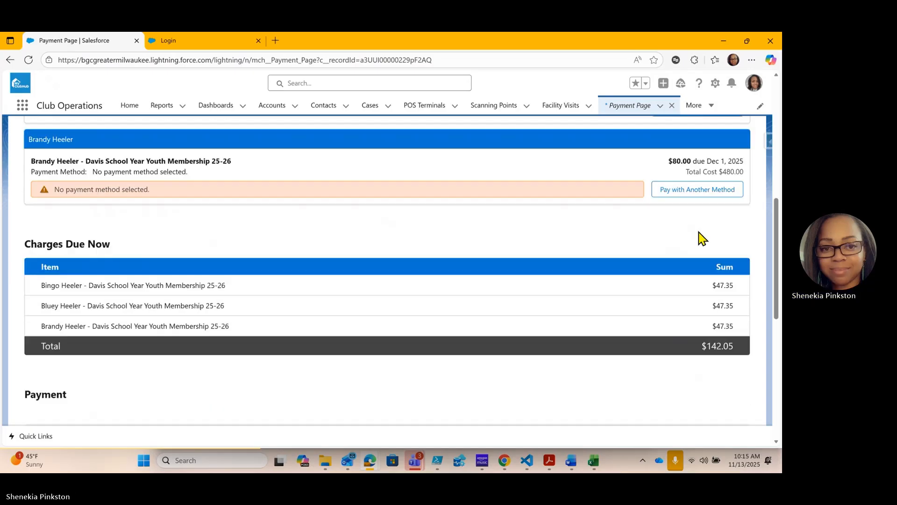
left_click(705, 191)
left_click(209, 261)
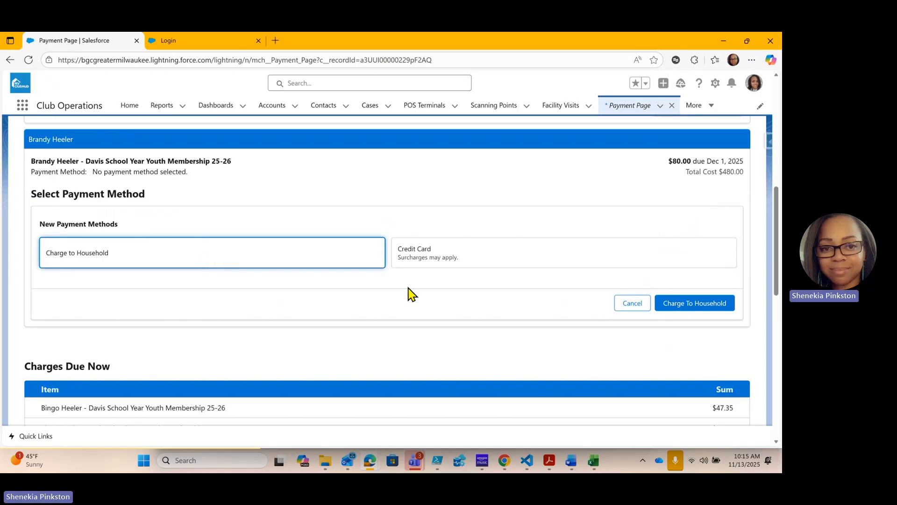
left_click(720, 303)
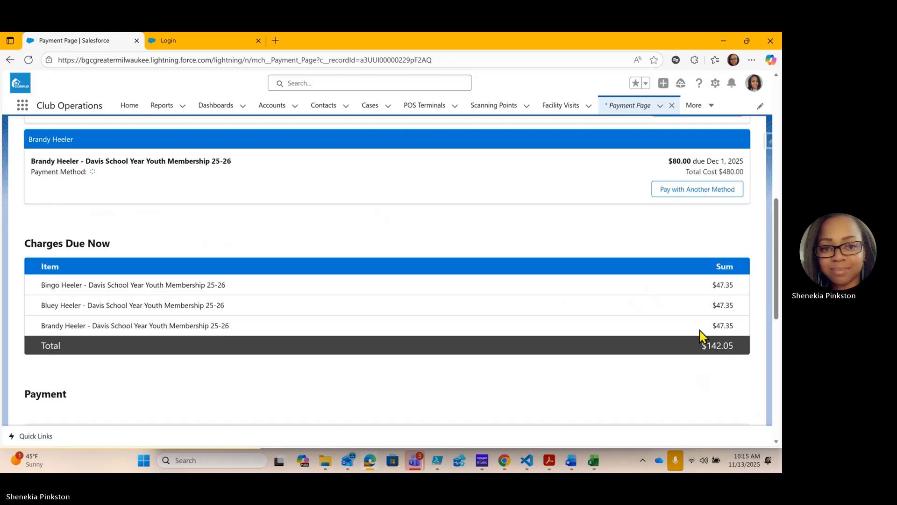
Review the future payments and charges due now, and pay the full amount due with Charge to Household
scroll(592, 266, "up", 6)
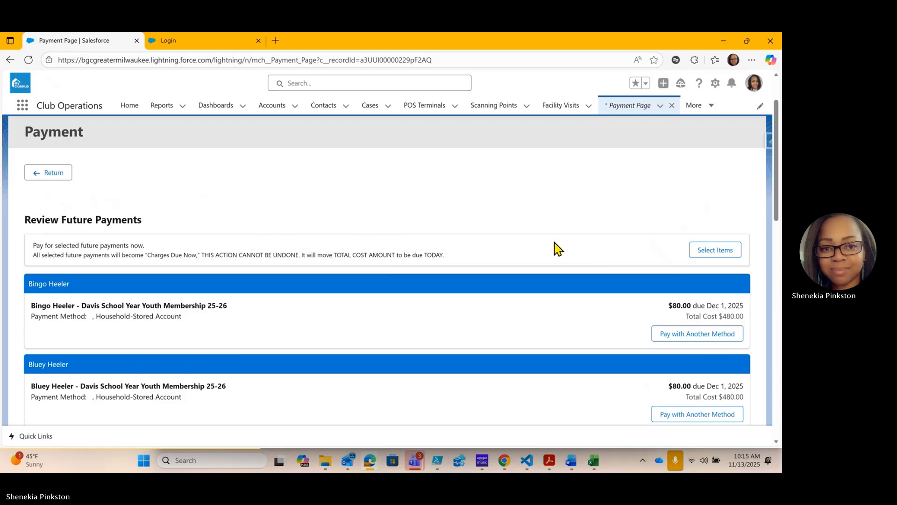
scroll(557, 248, "down", 9)
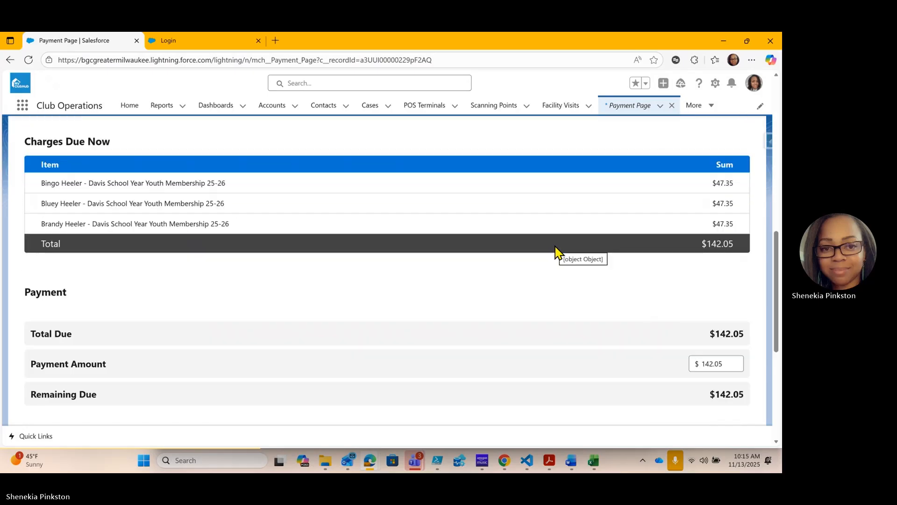
scroll(557, 250, "down", 1)
scroll(557, 252, "down", 1)
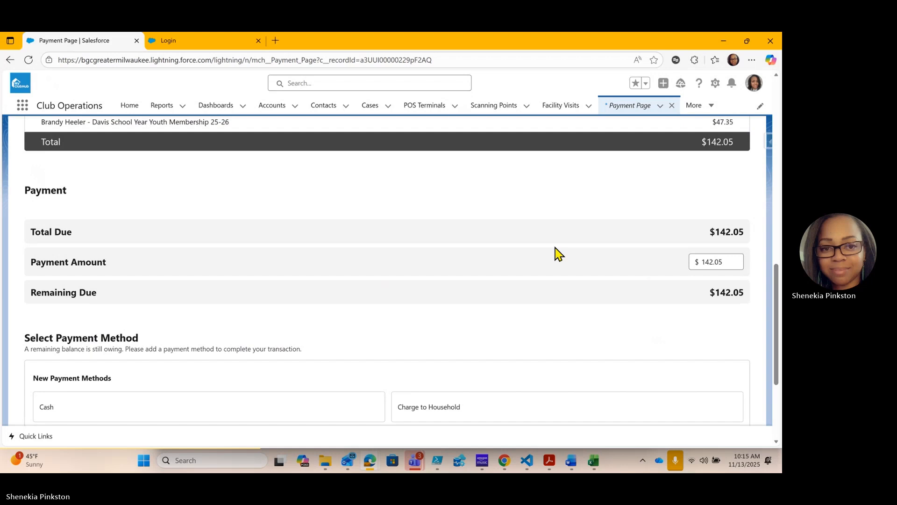
scroll(556, 252, "down", 2)
scroll(559, 236, "down", 1)
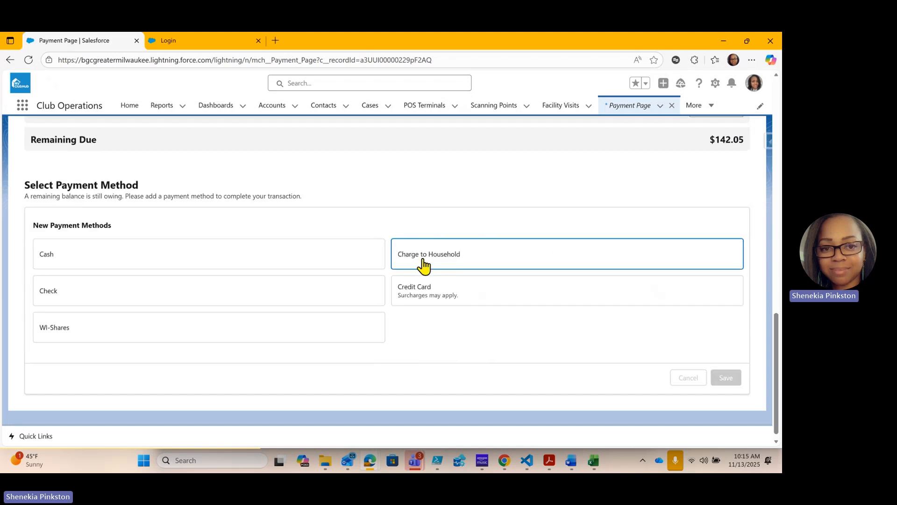
left_click(444, 257)
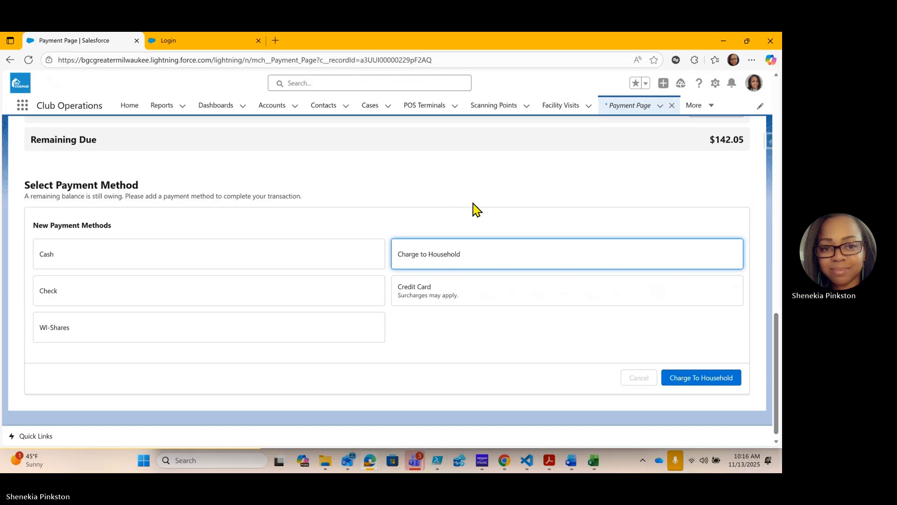
left_click(685, 376)
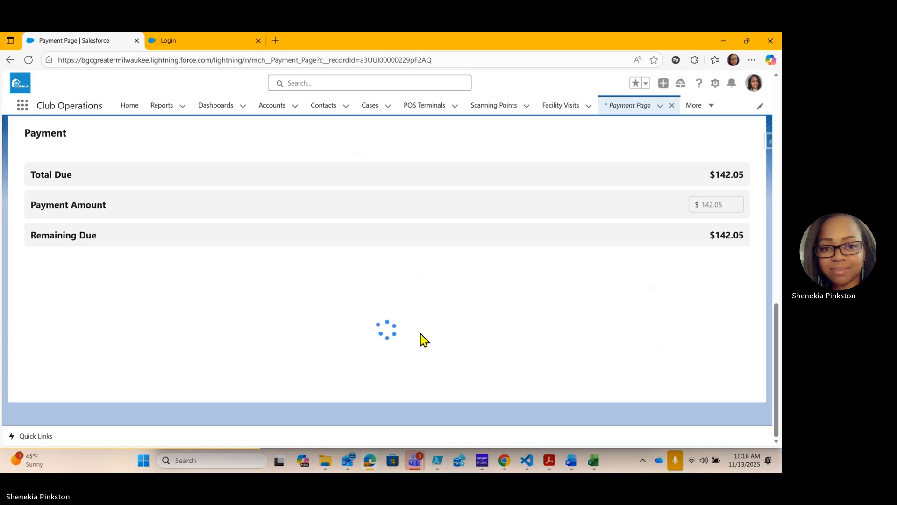